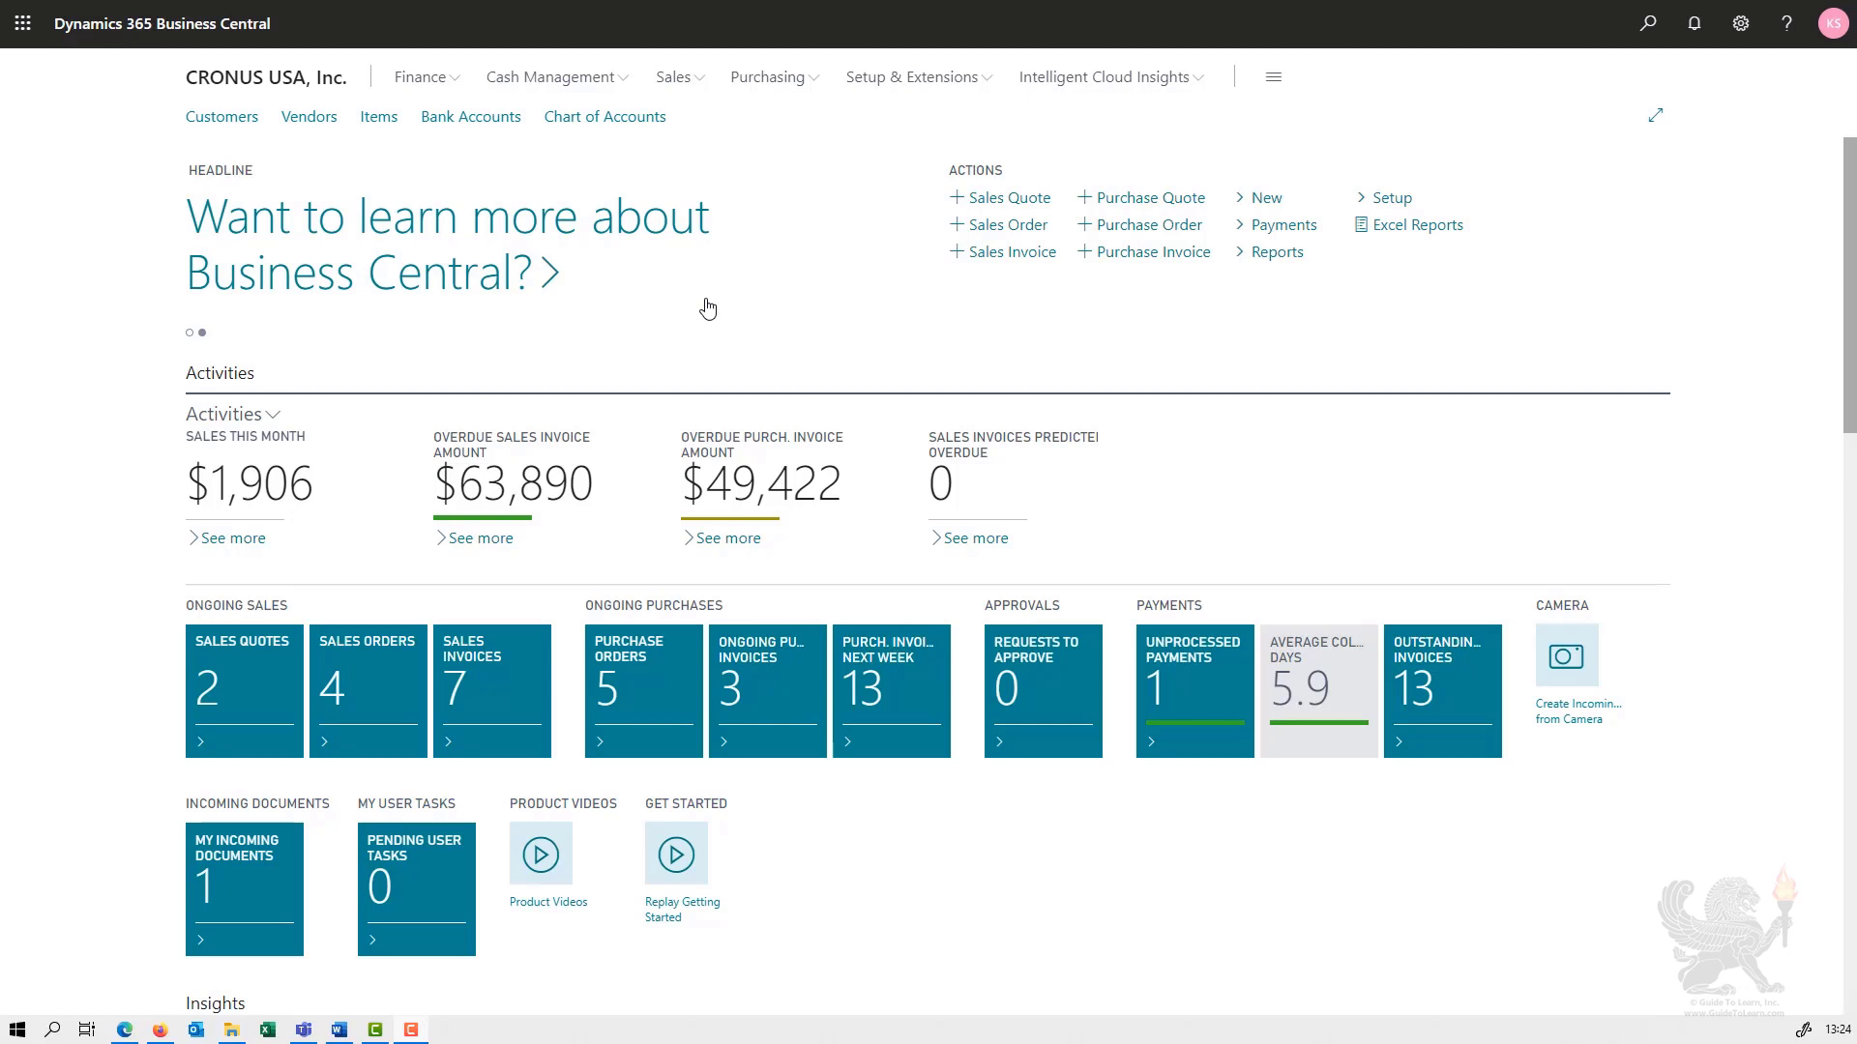
# - Search for "item jou" and open the Item Journals page
pyautogui.click(1646, 36)
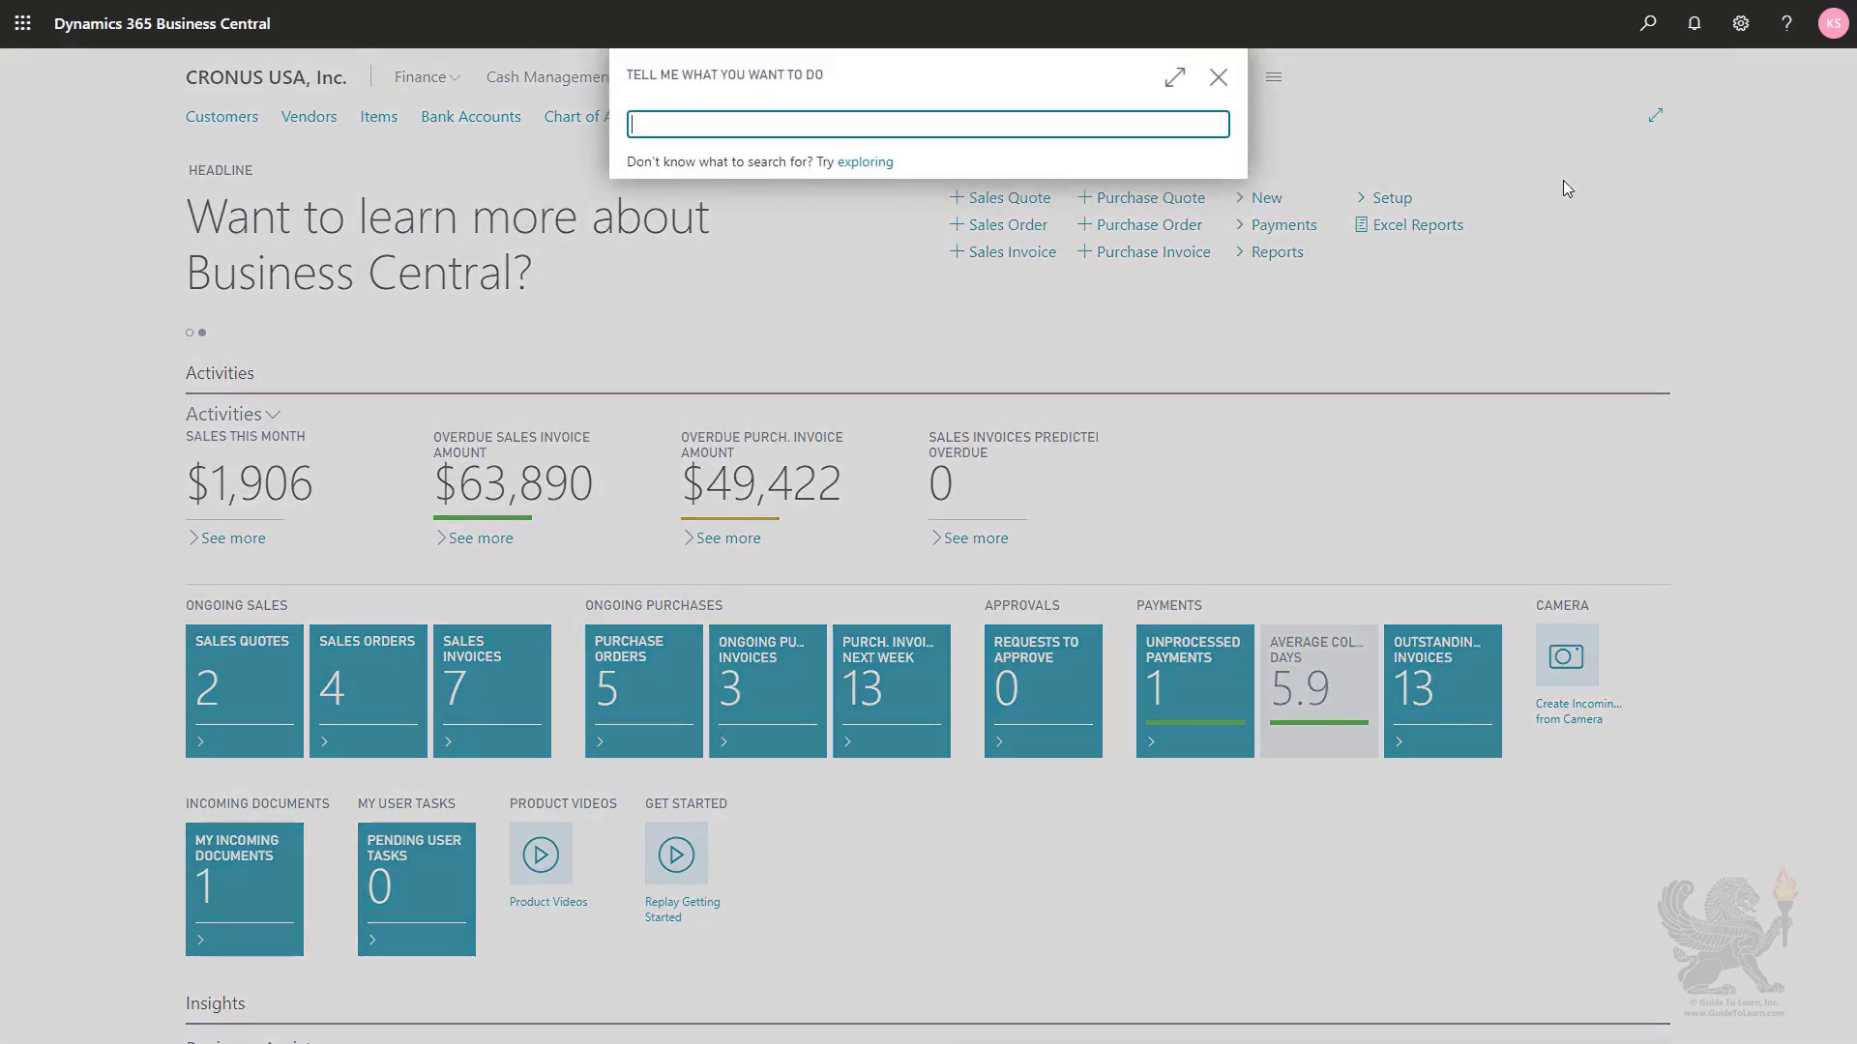
pyautogui.write('item jou')
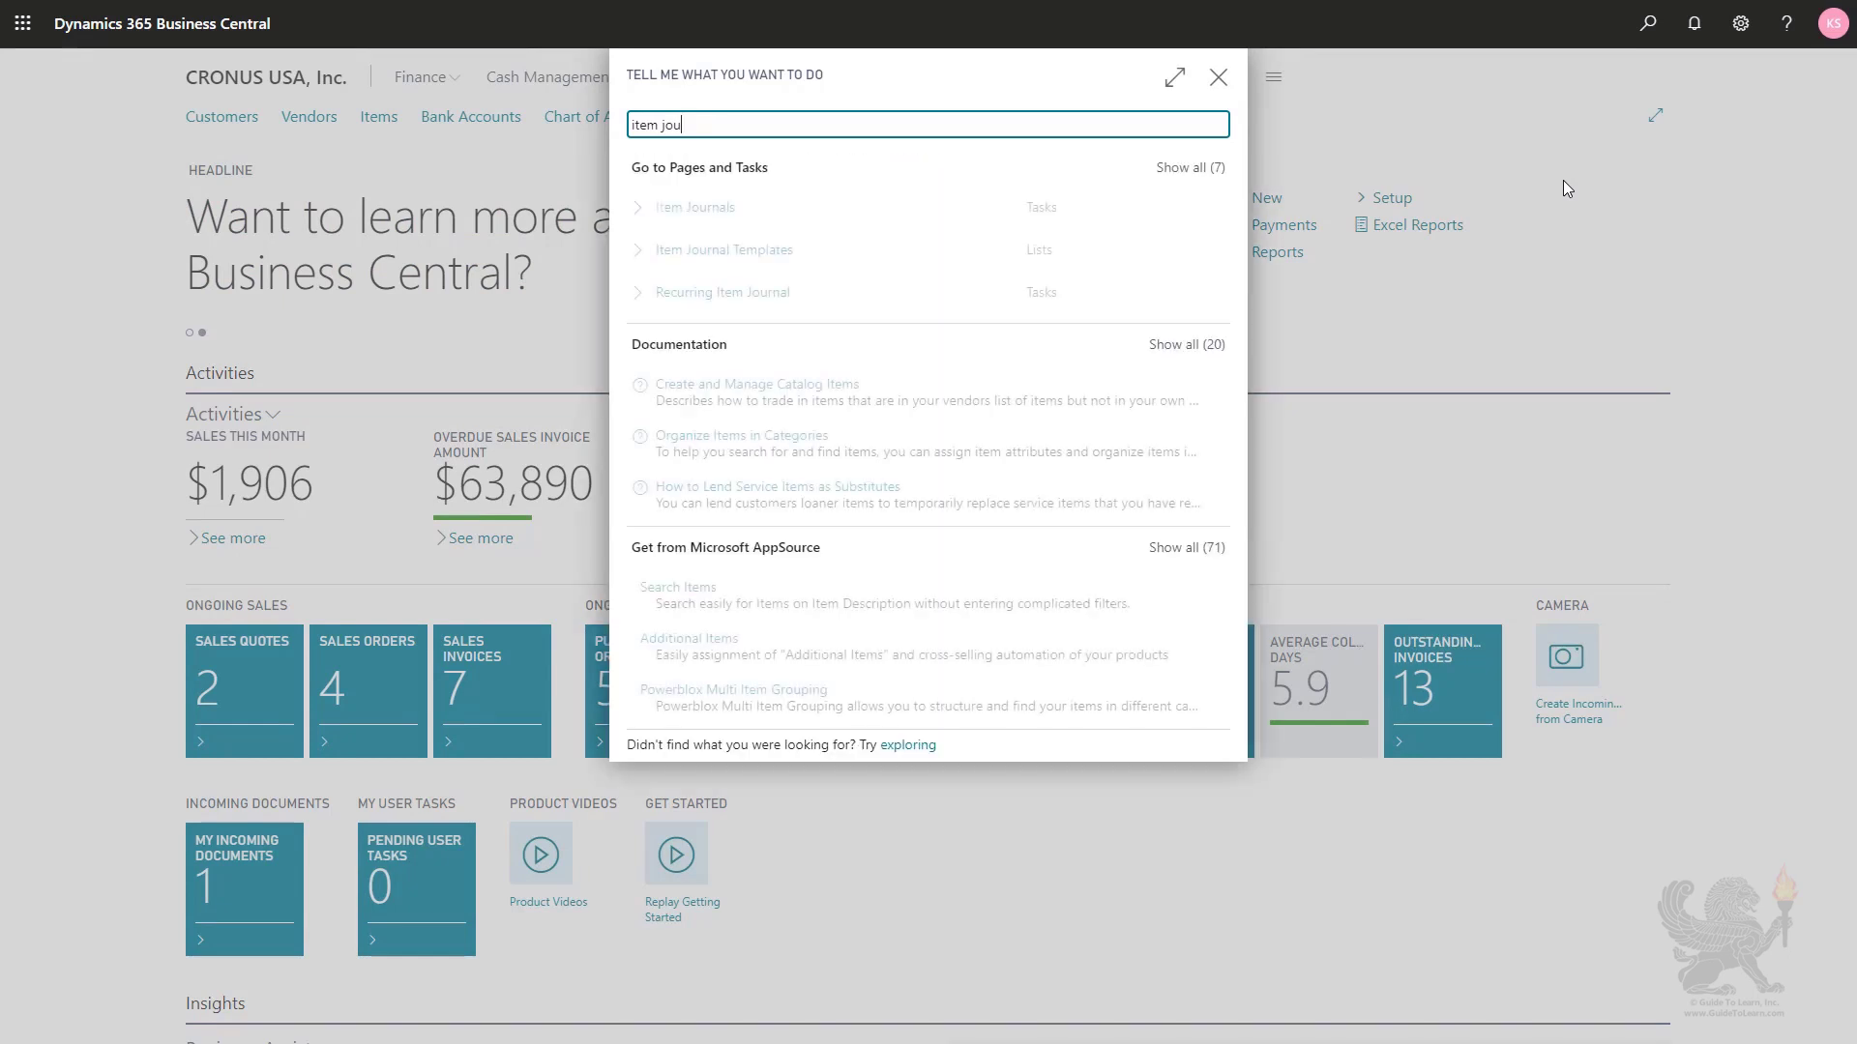
pyautogui.click(674, 221)
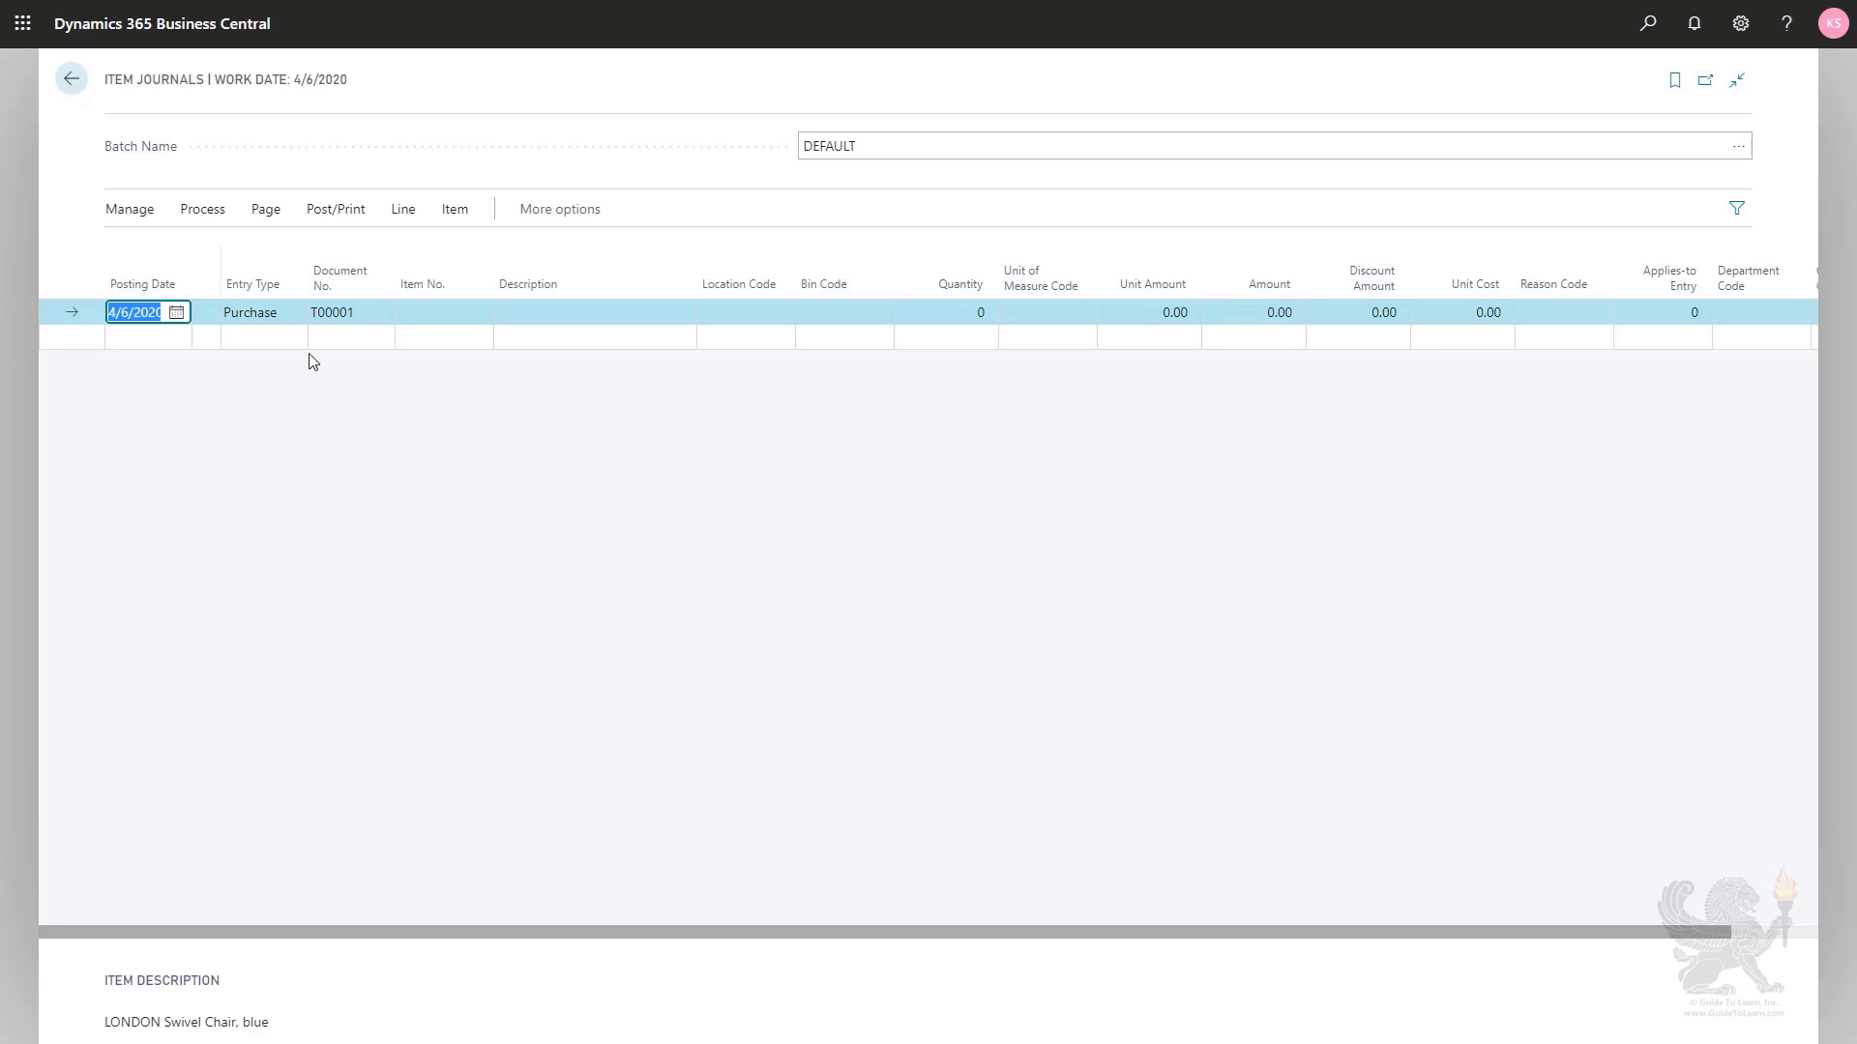
# - Set the first journal line's entry type to Negative Adjmt
pyautogui.click(274, 322)
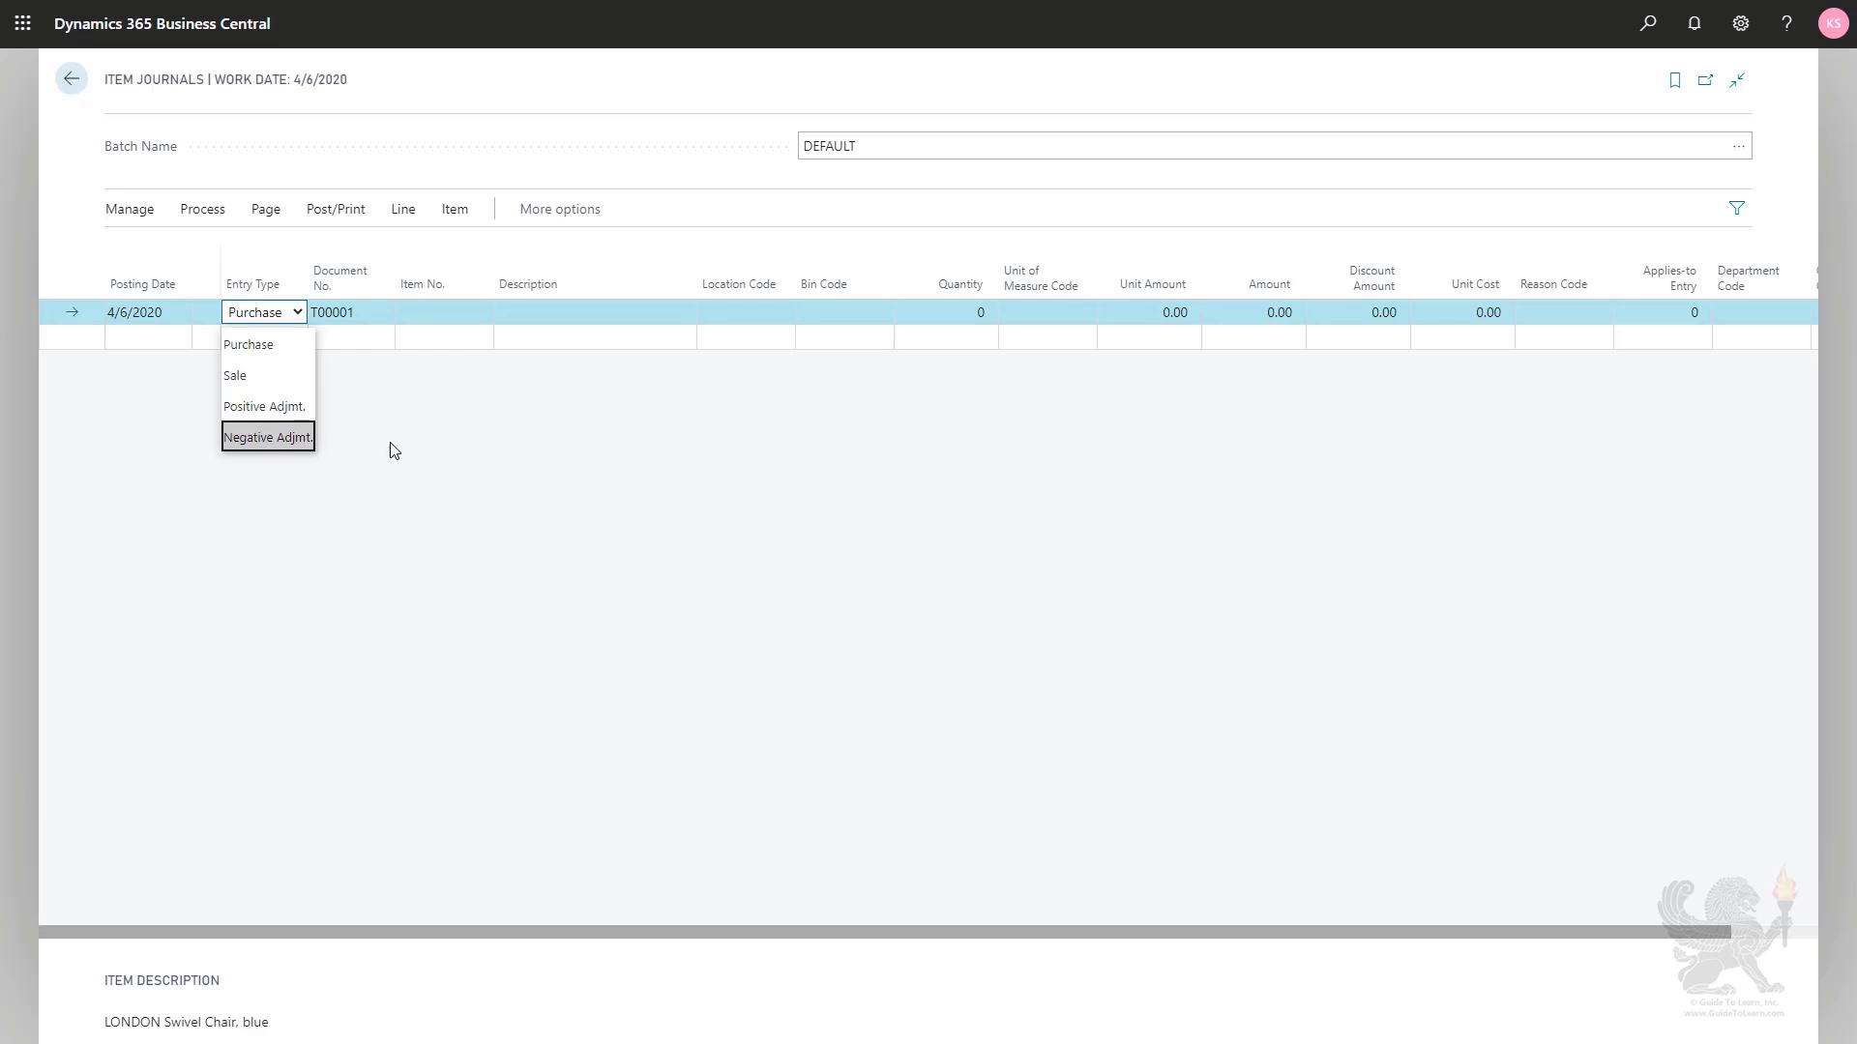
pyautogui.click(287, 443)
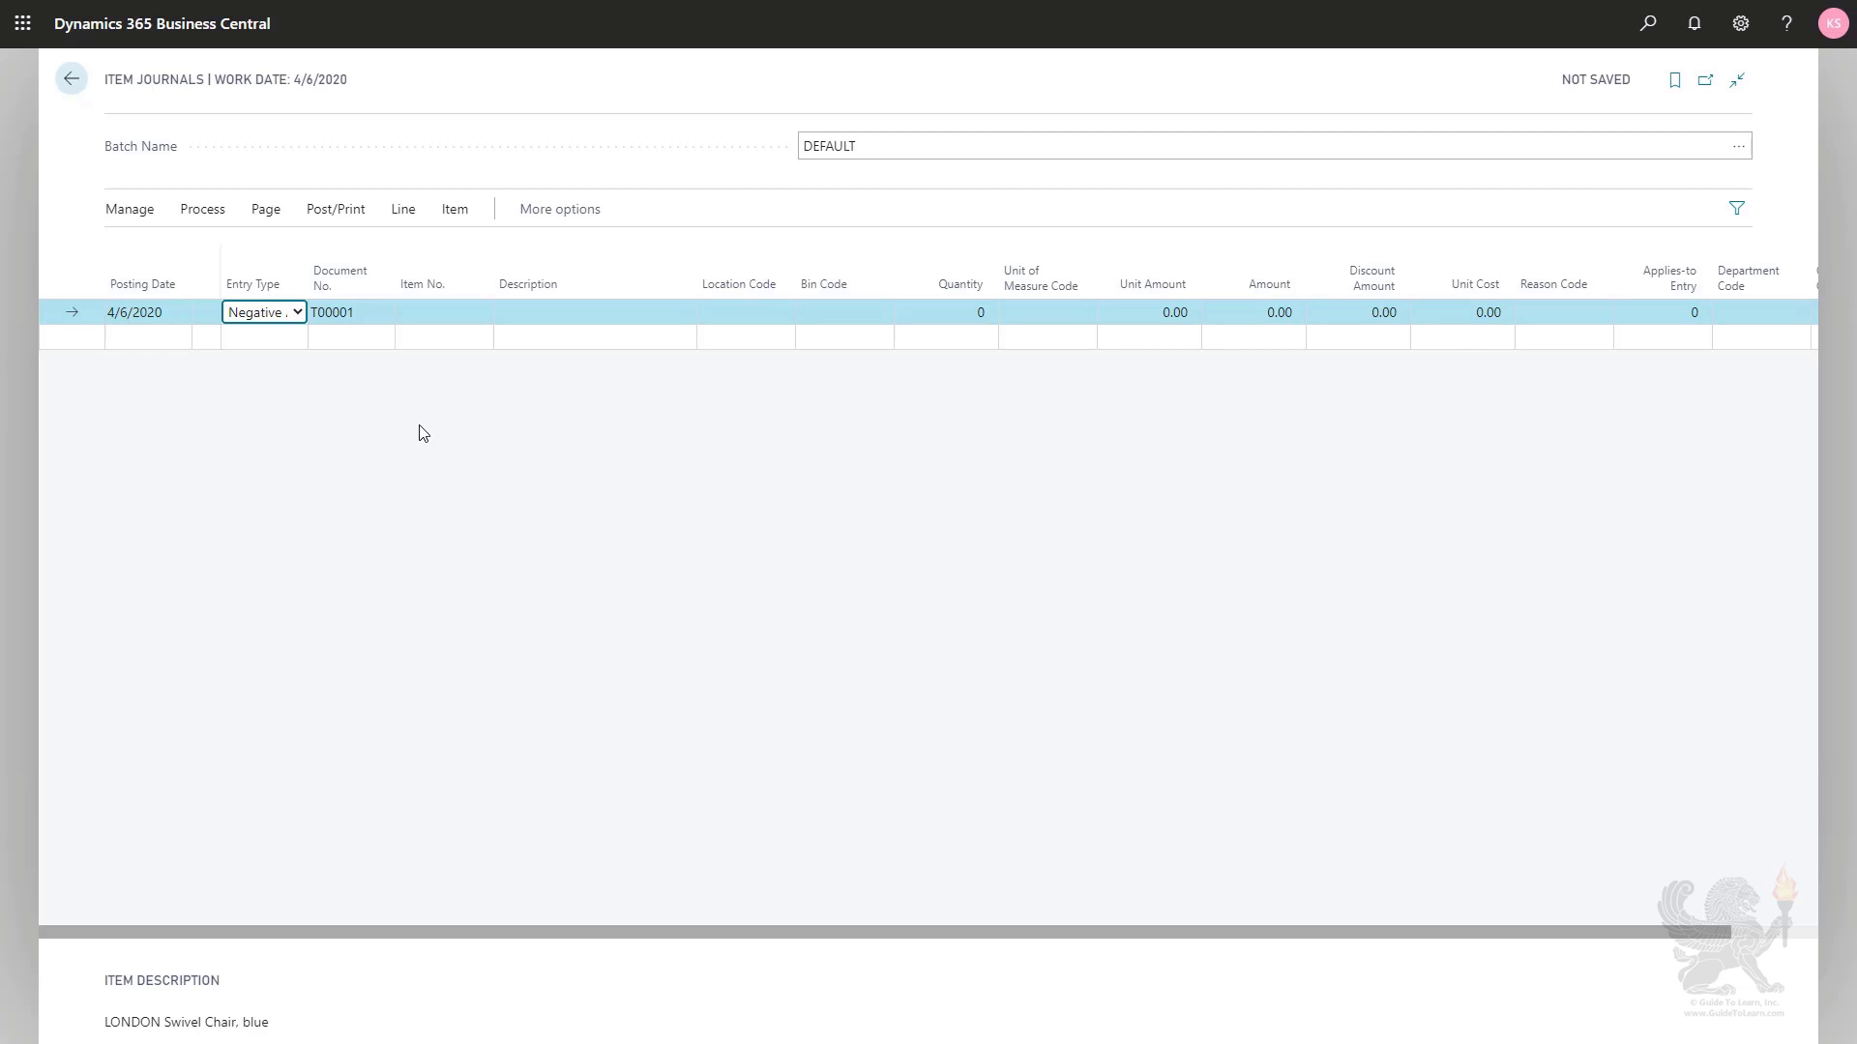
pyautogui.hotkey('shift', 'Tab')
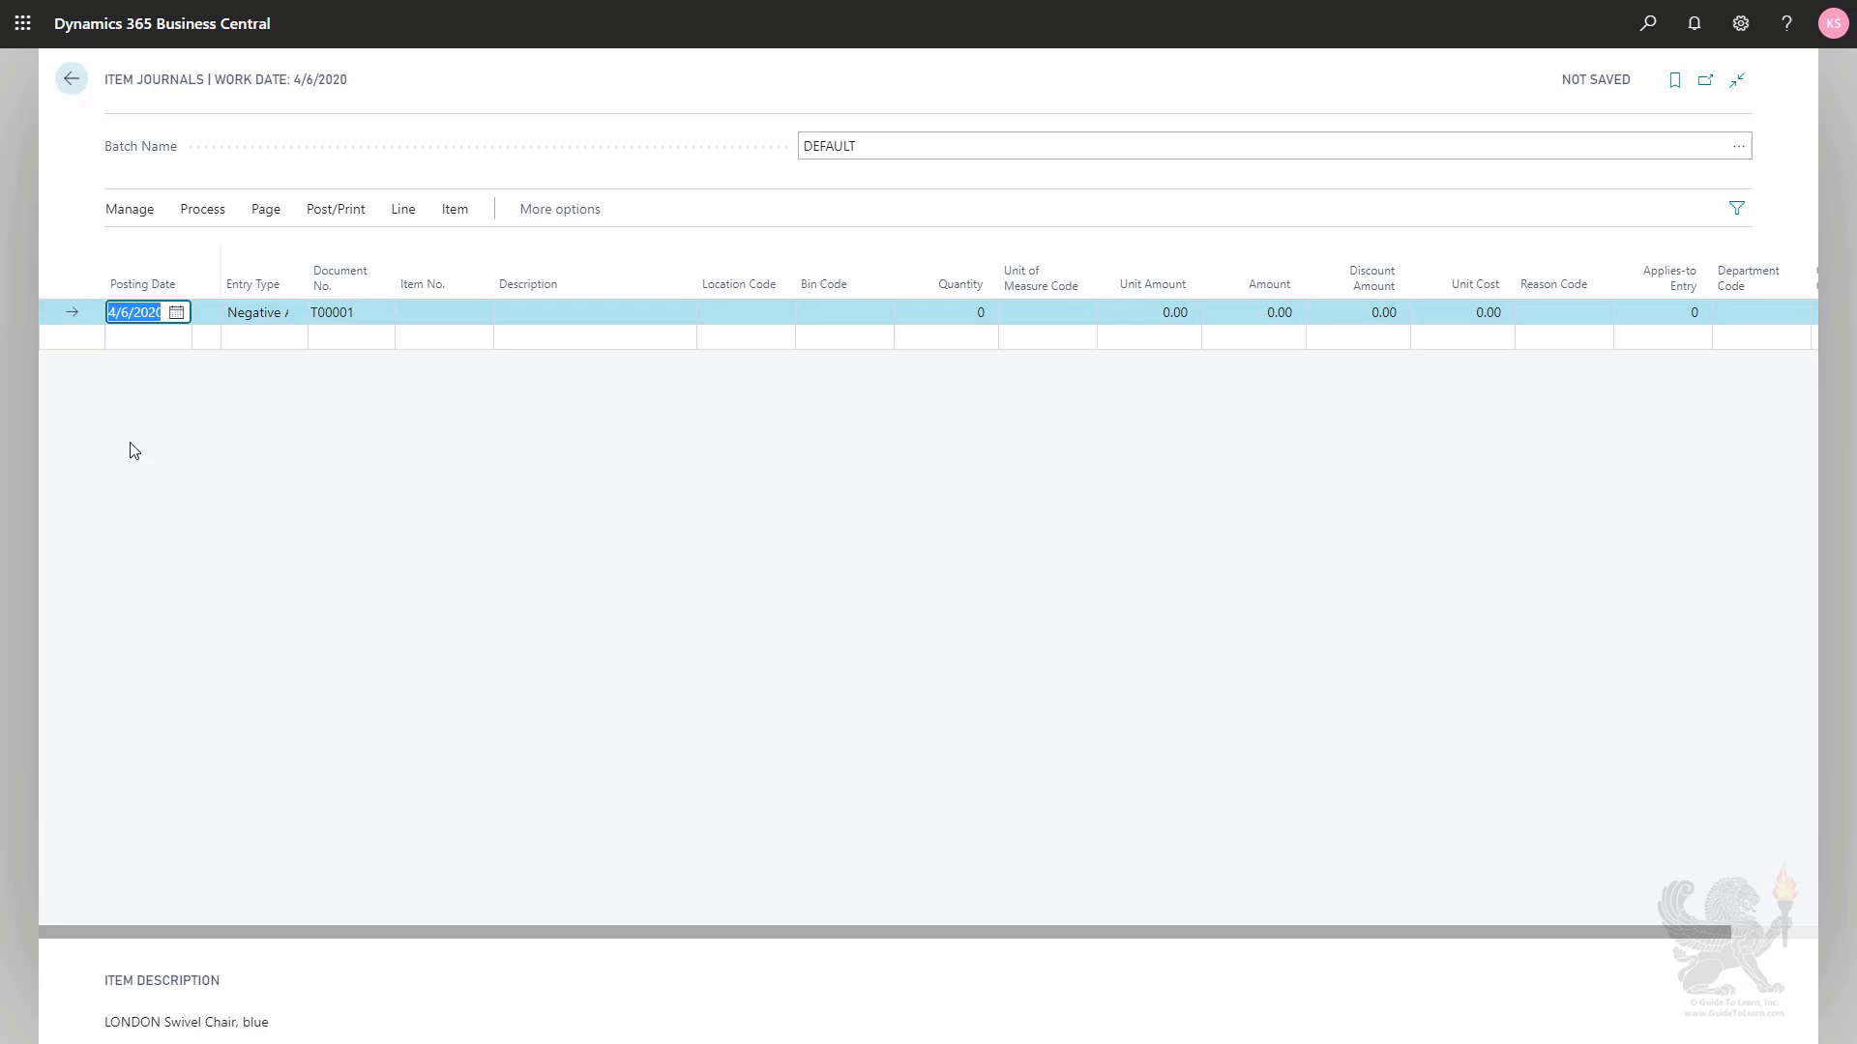
pyautogui.press('Tab')
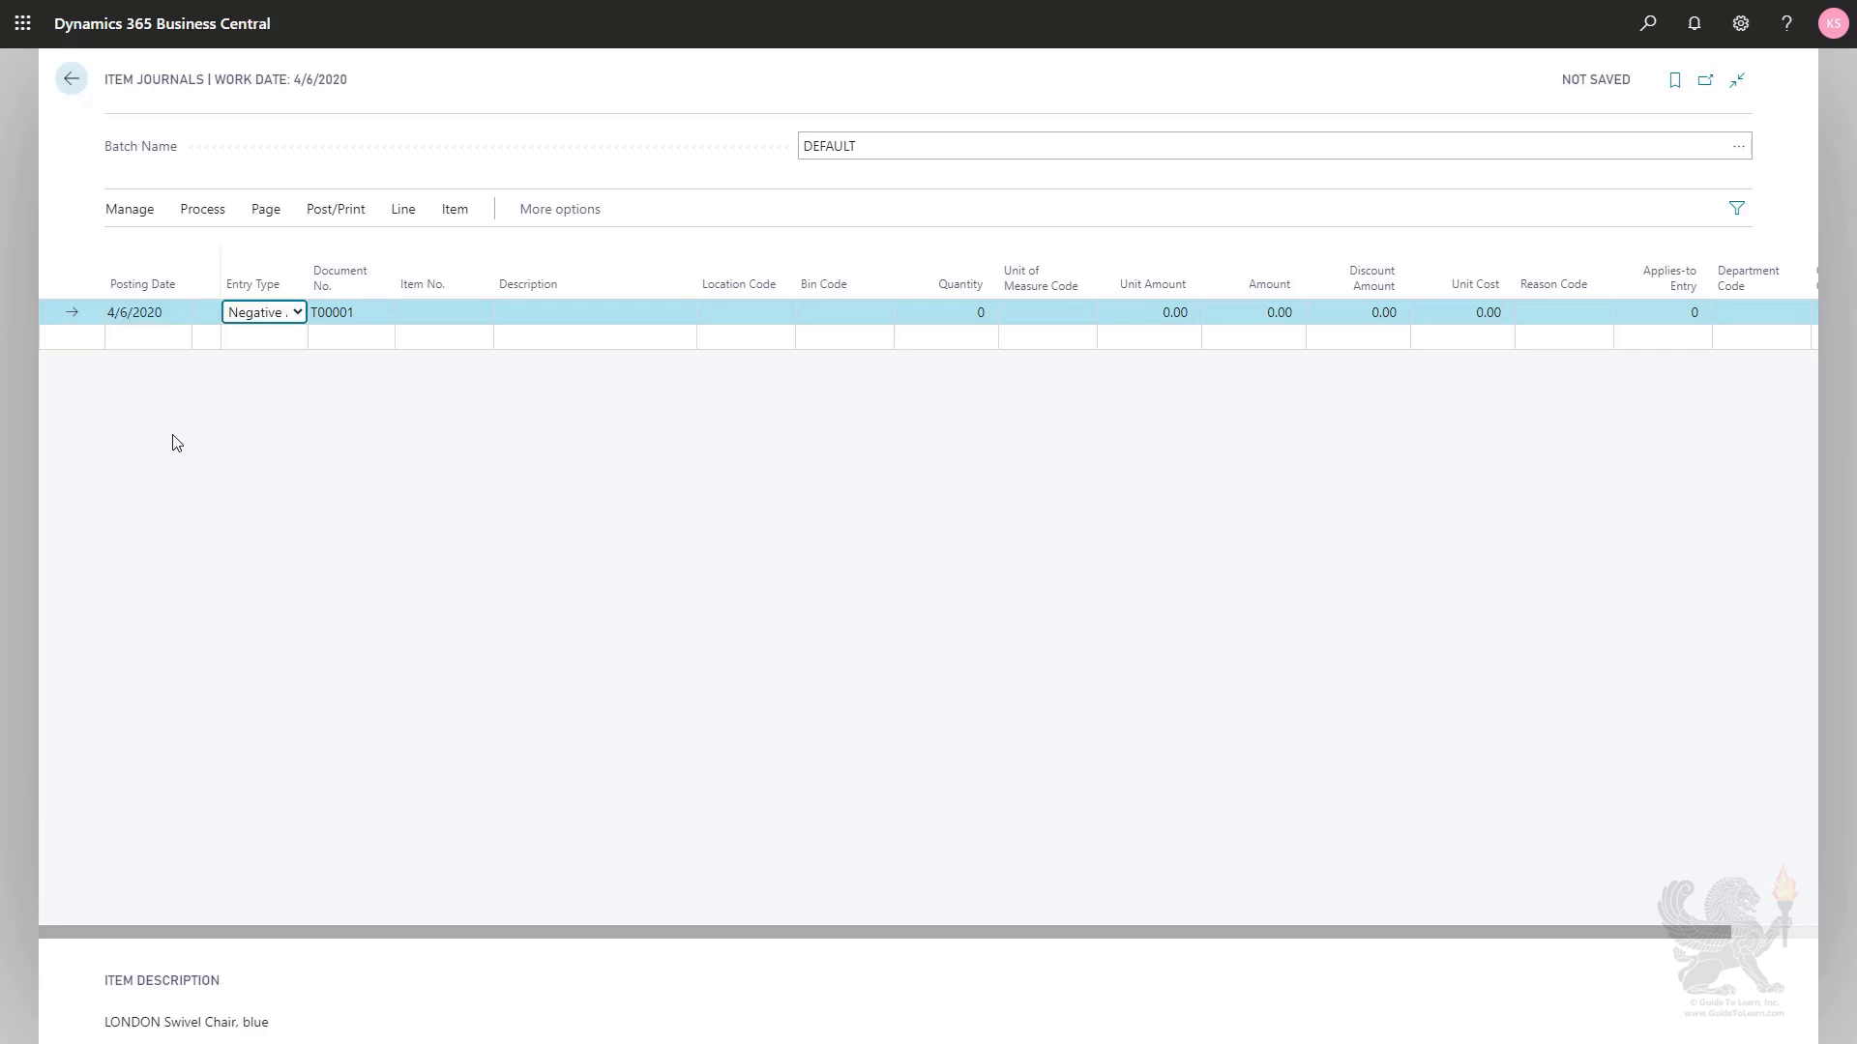
# - Look up "mex" as the journal line's item number and choose item 1968-S, MEXICO Swivel Chair, black
pyautogui.press('Tab')
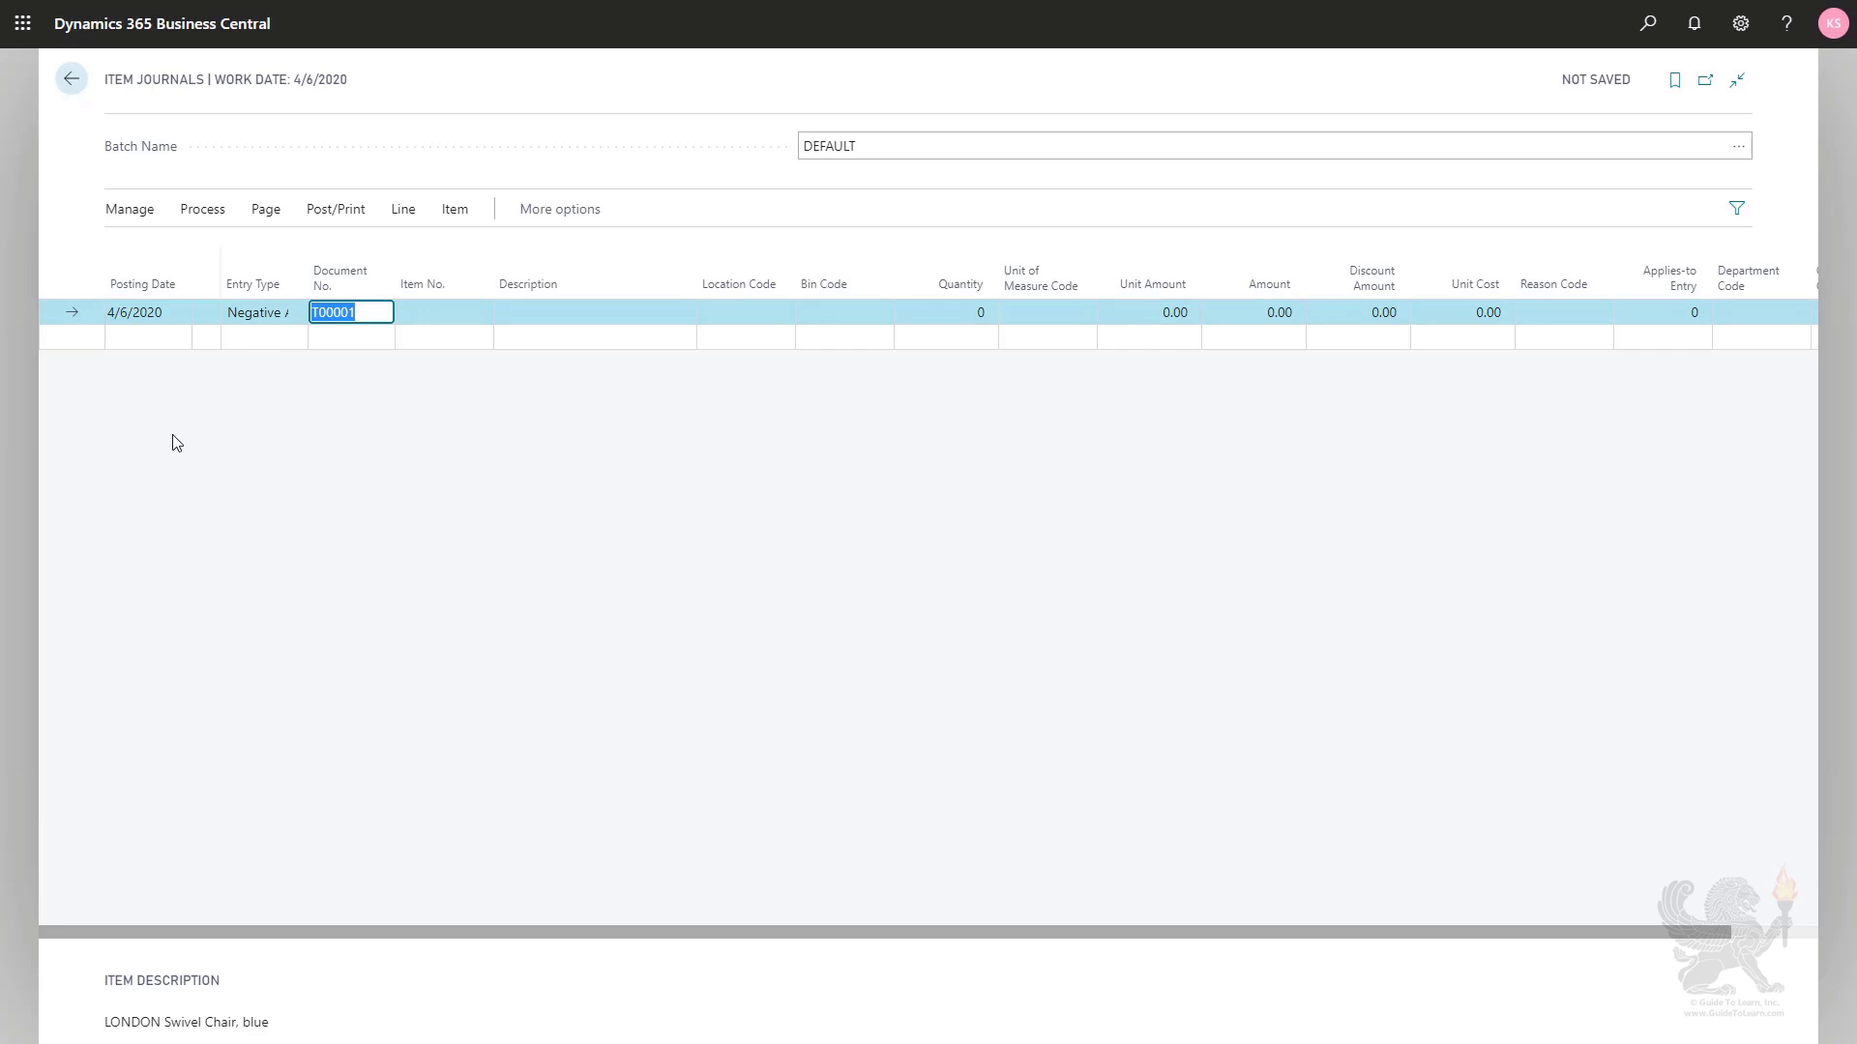
pyautogui.press('Tab')
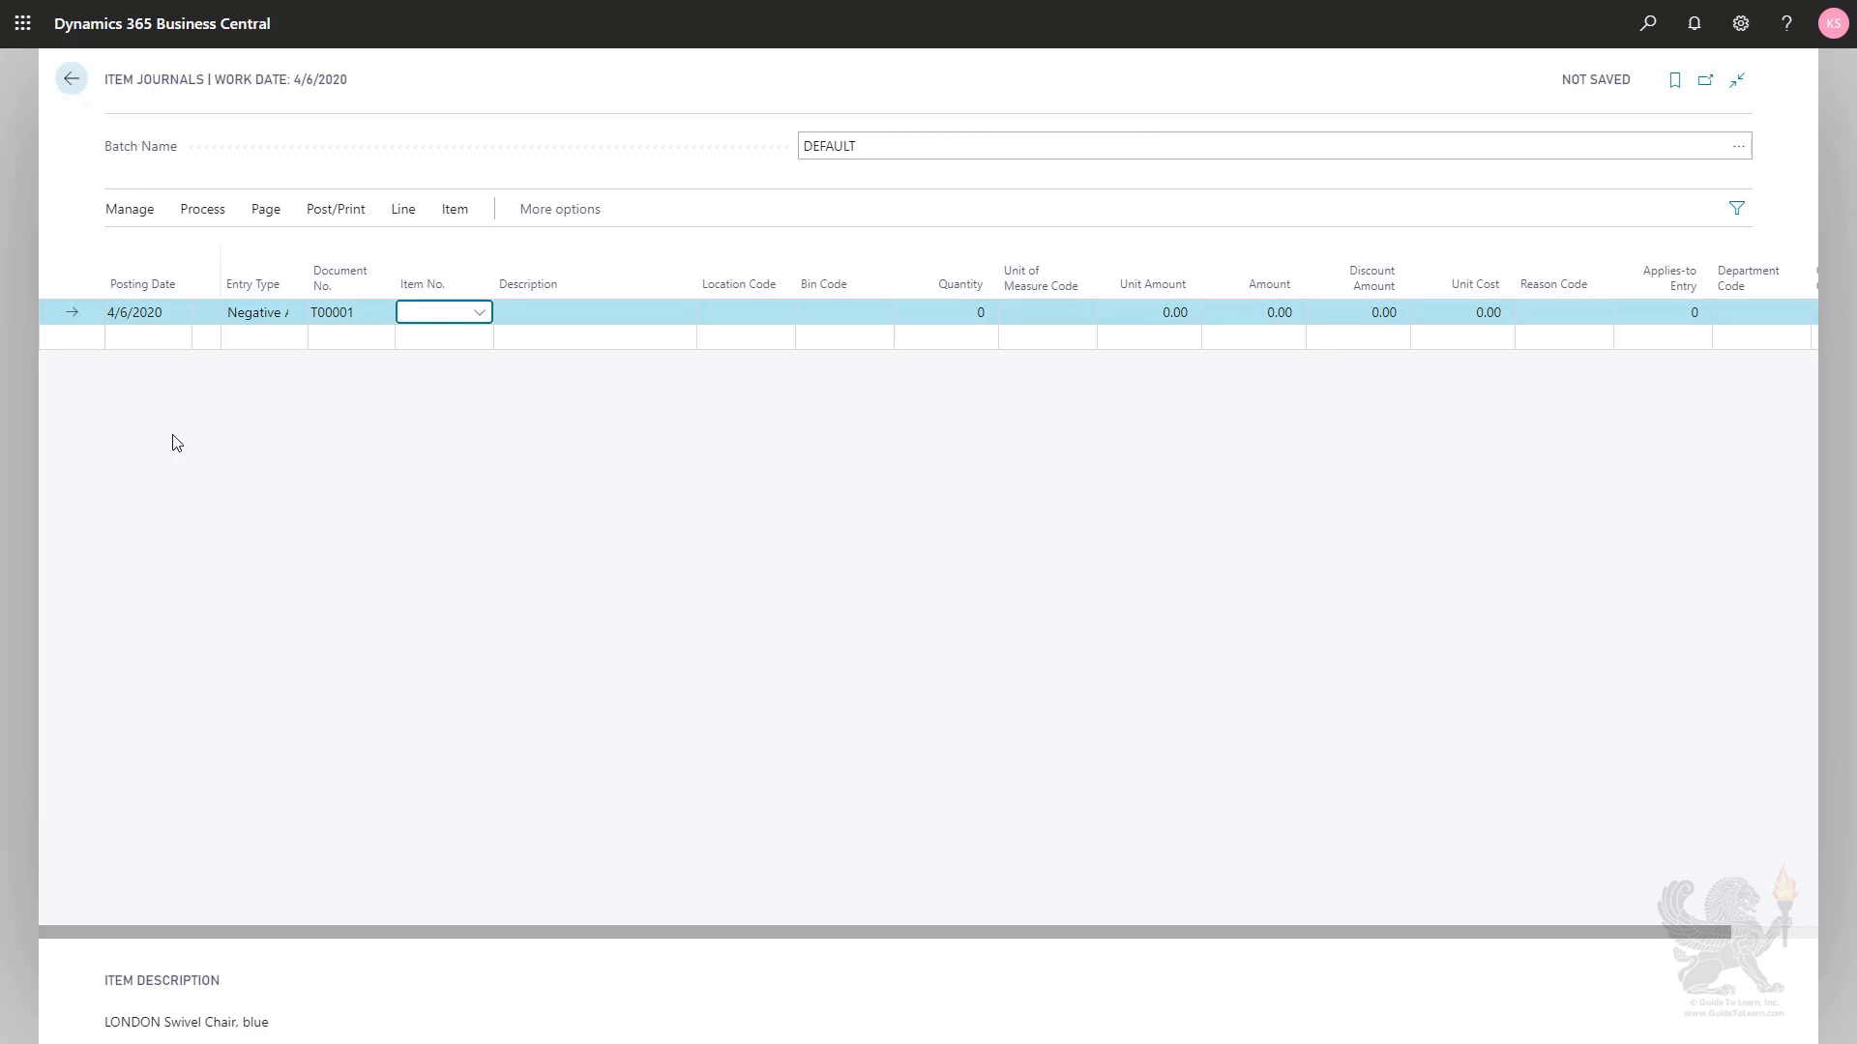
pyautogui.write('mex')
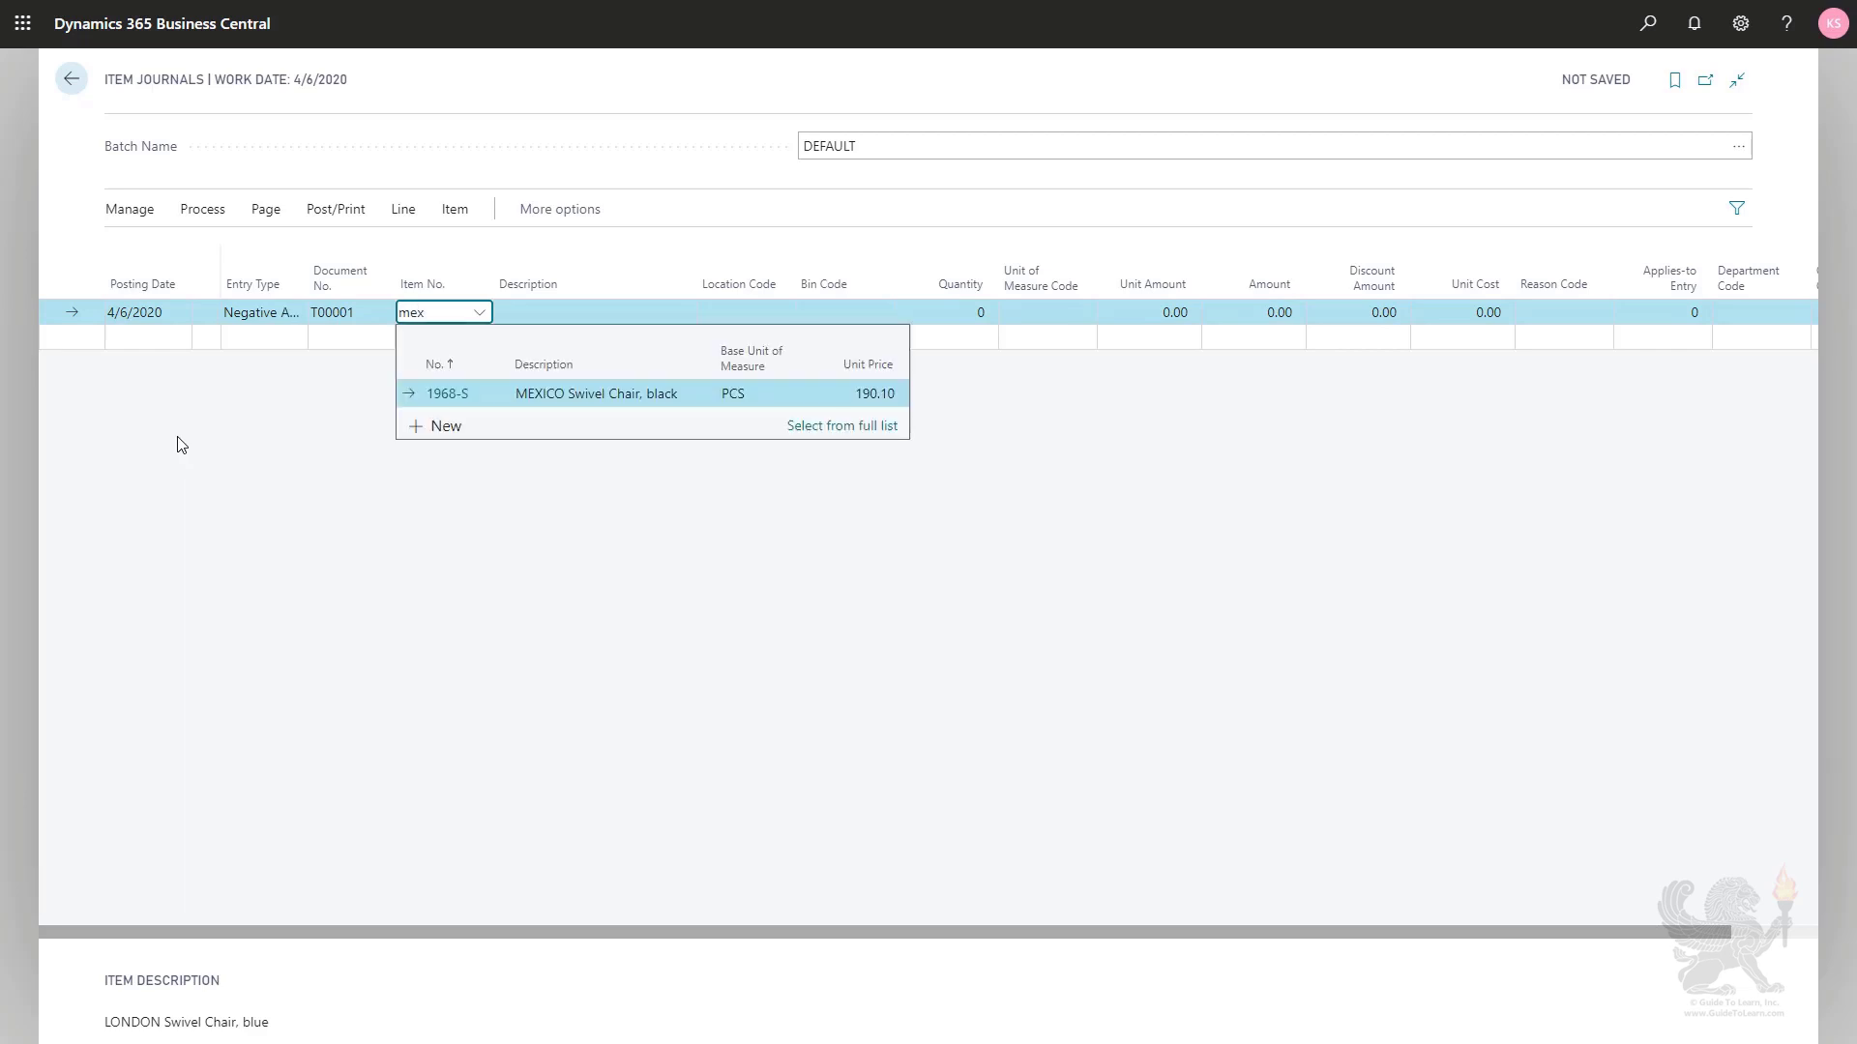
pyautogui.click(548, 395)
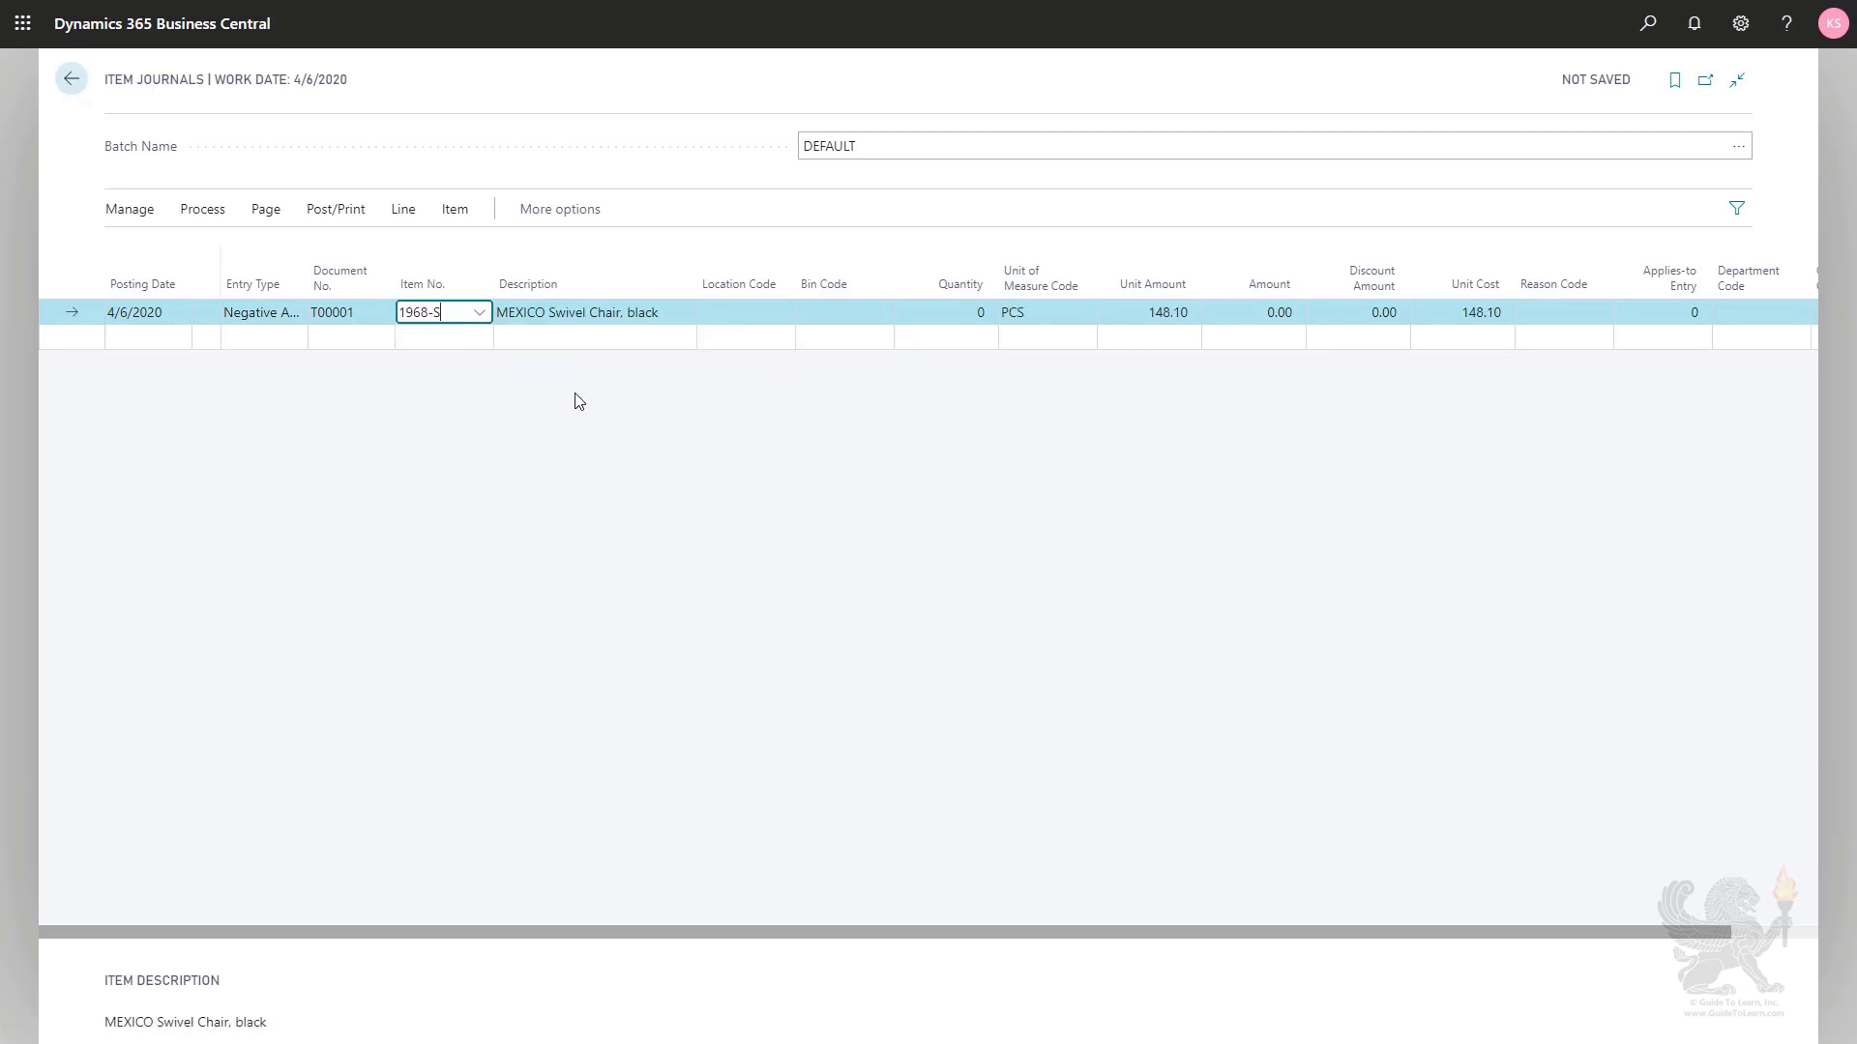
# - Set the journal line's location code to WEST and its quantity to 2, leaving the bin code blank
pyautogui.click(738, 311)
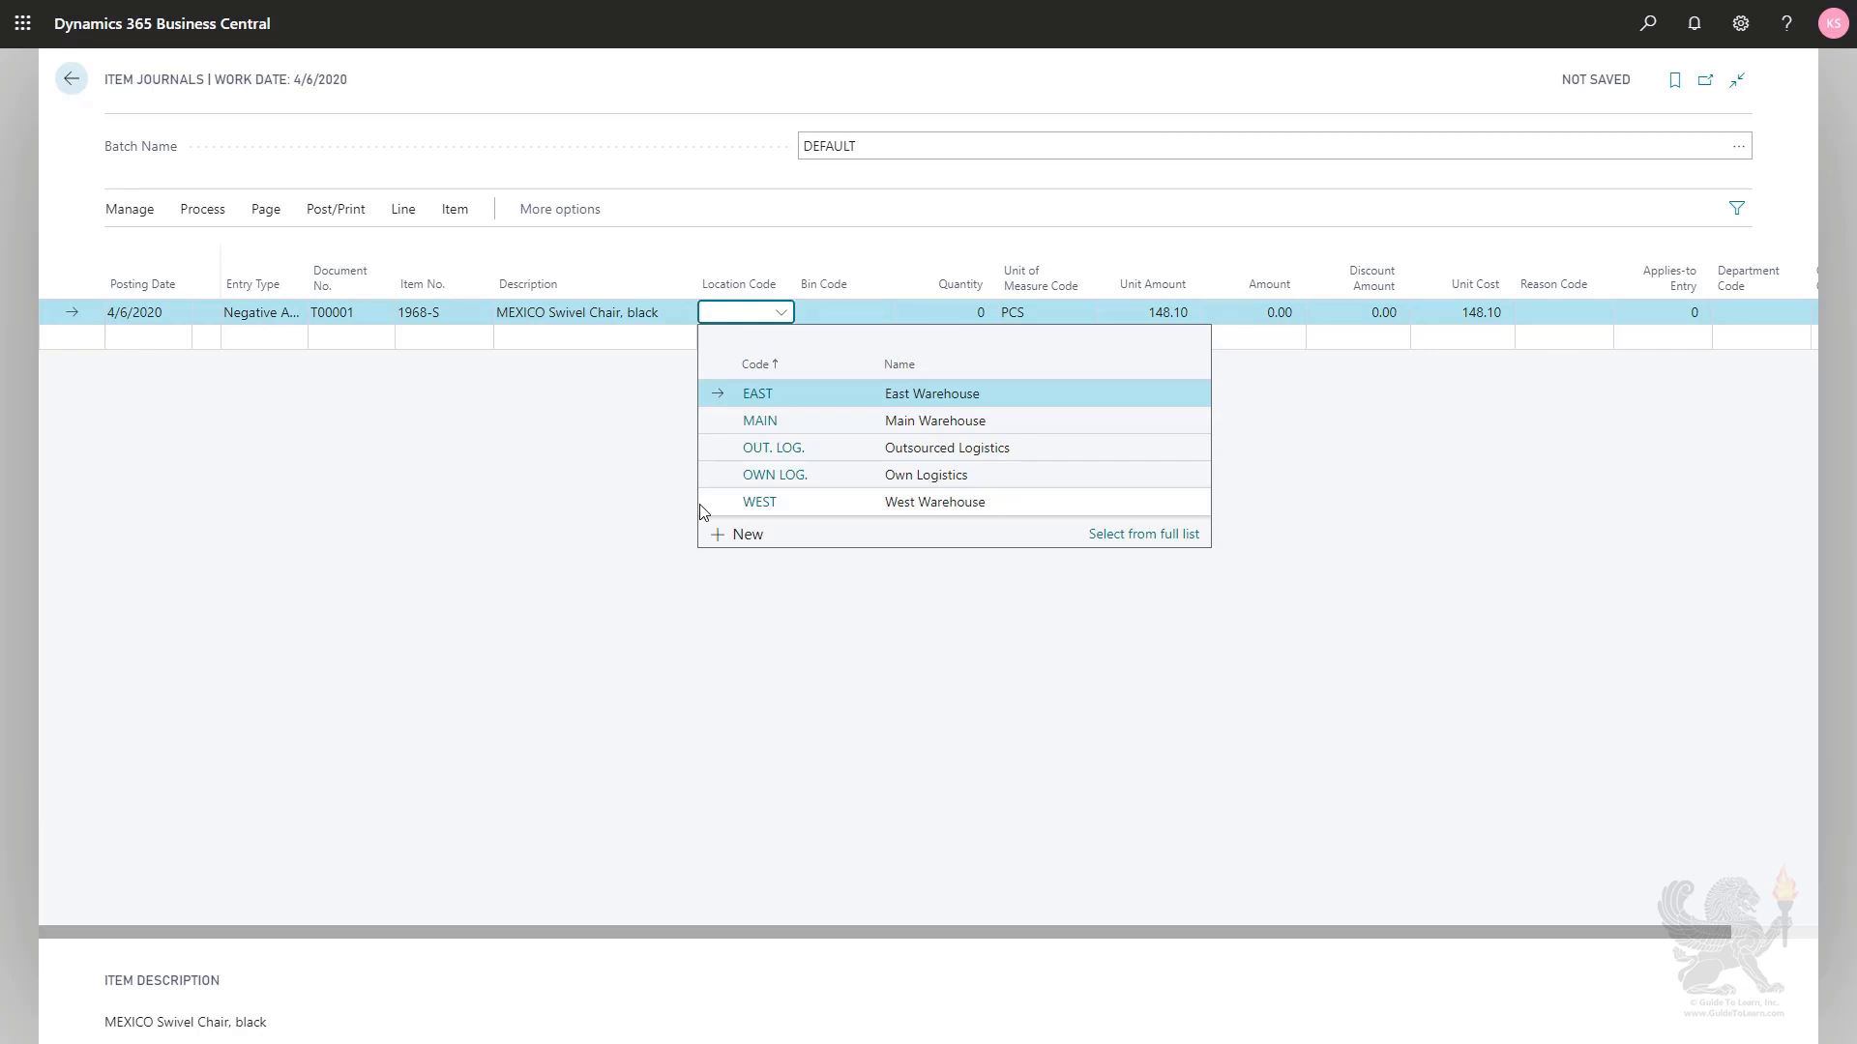
pyautogui.click(809, 508)
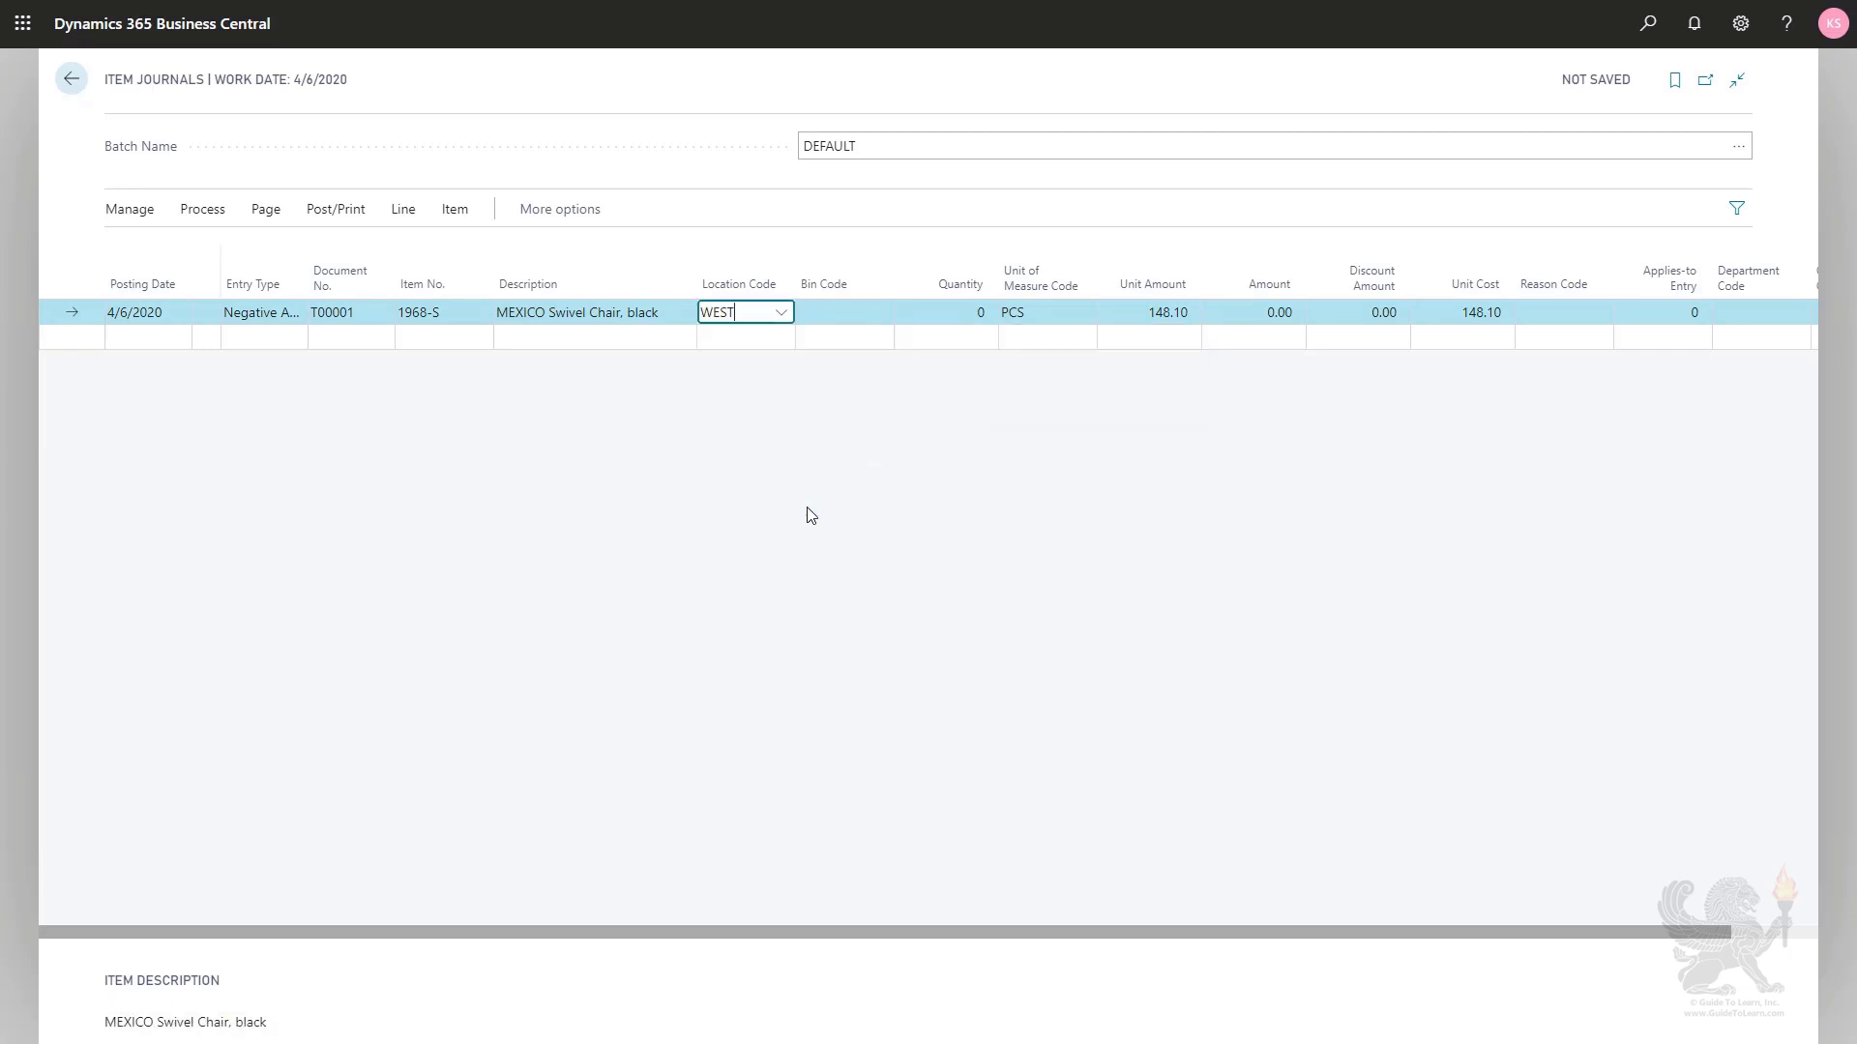
pyautogui.press('Tab')
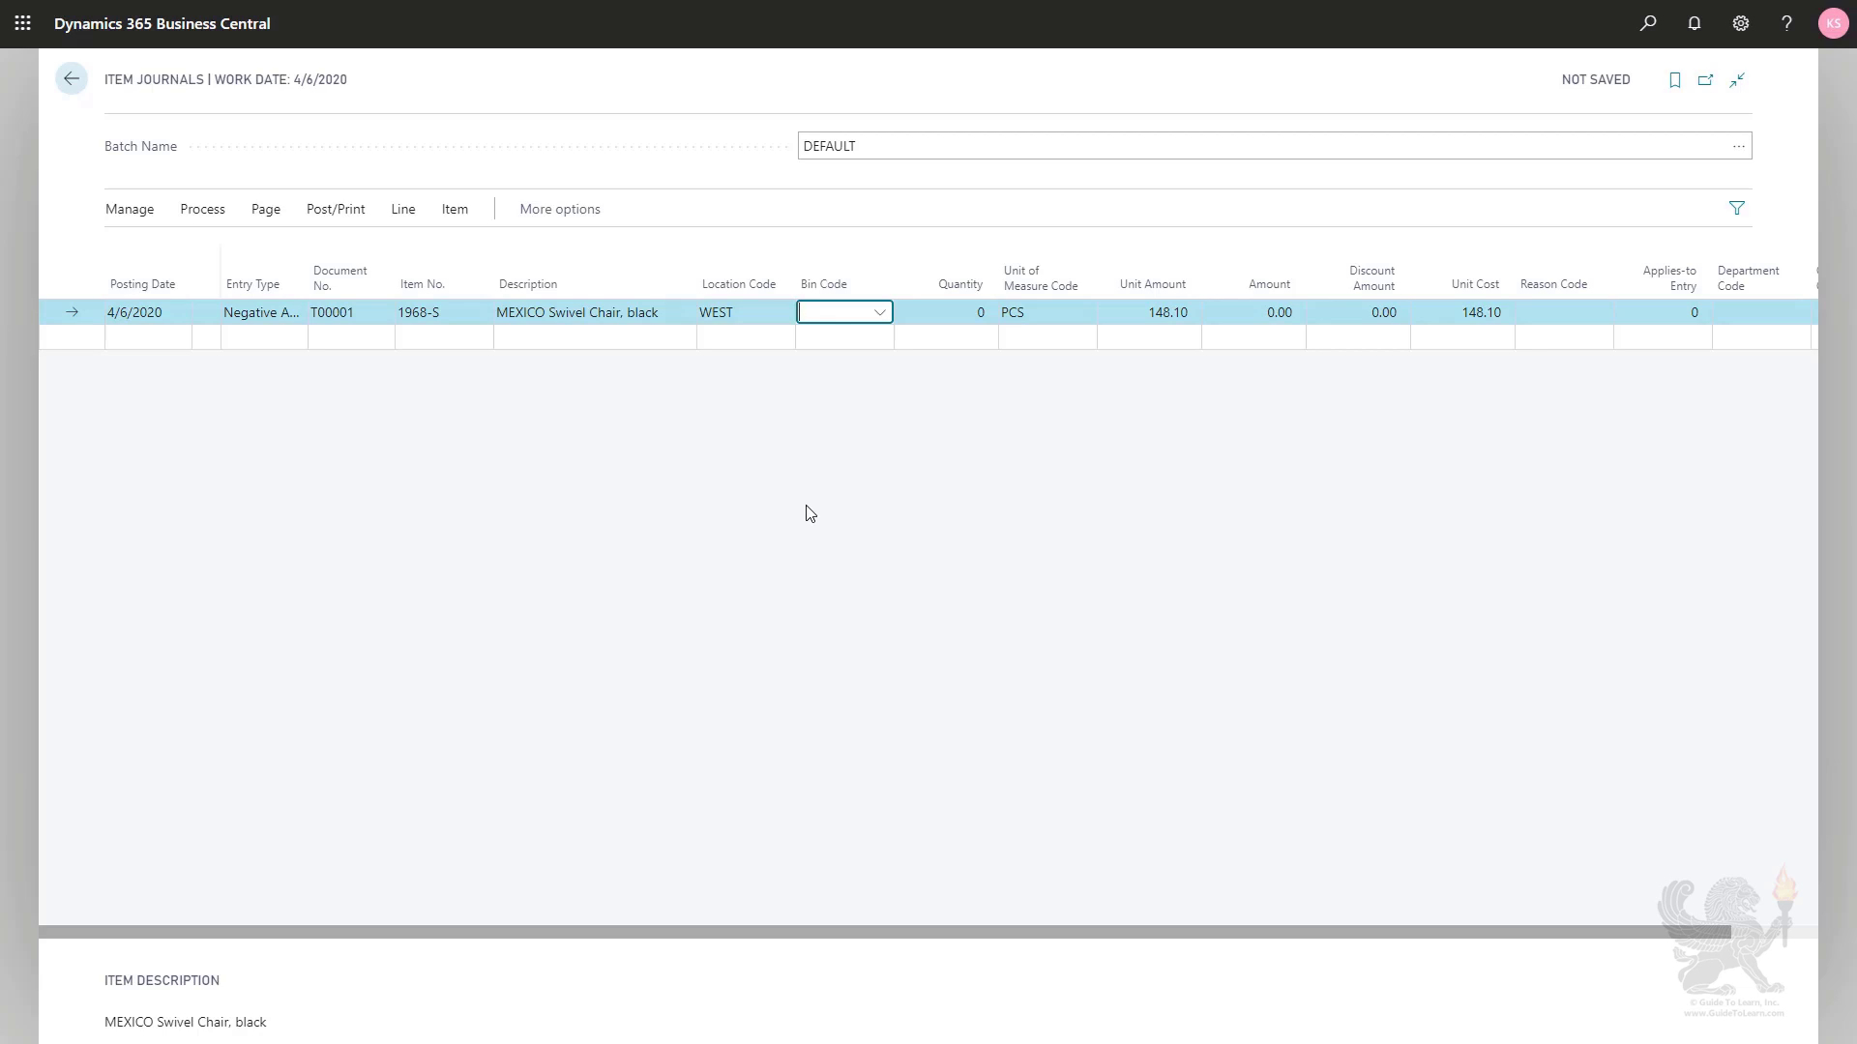
pyautogui.press('Tab')
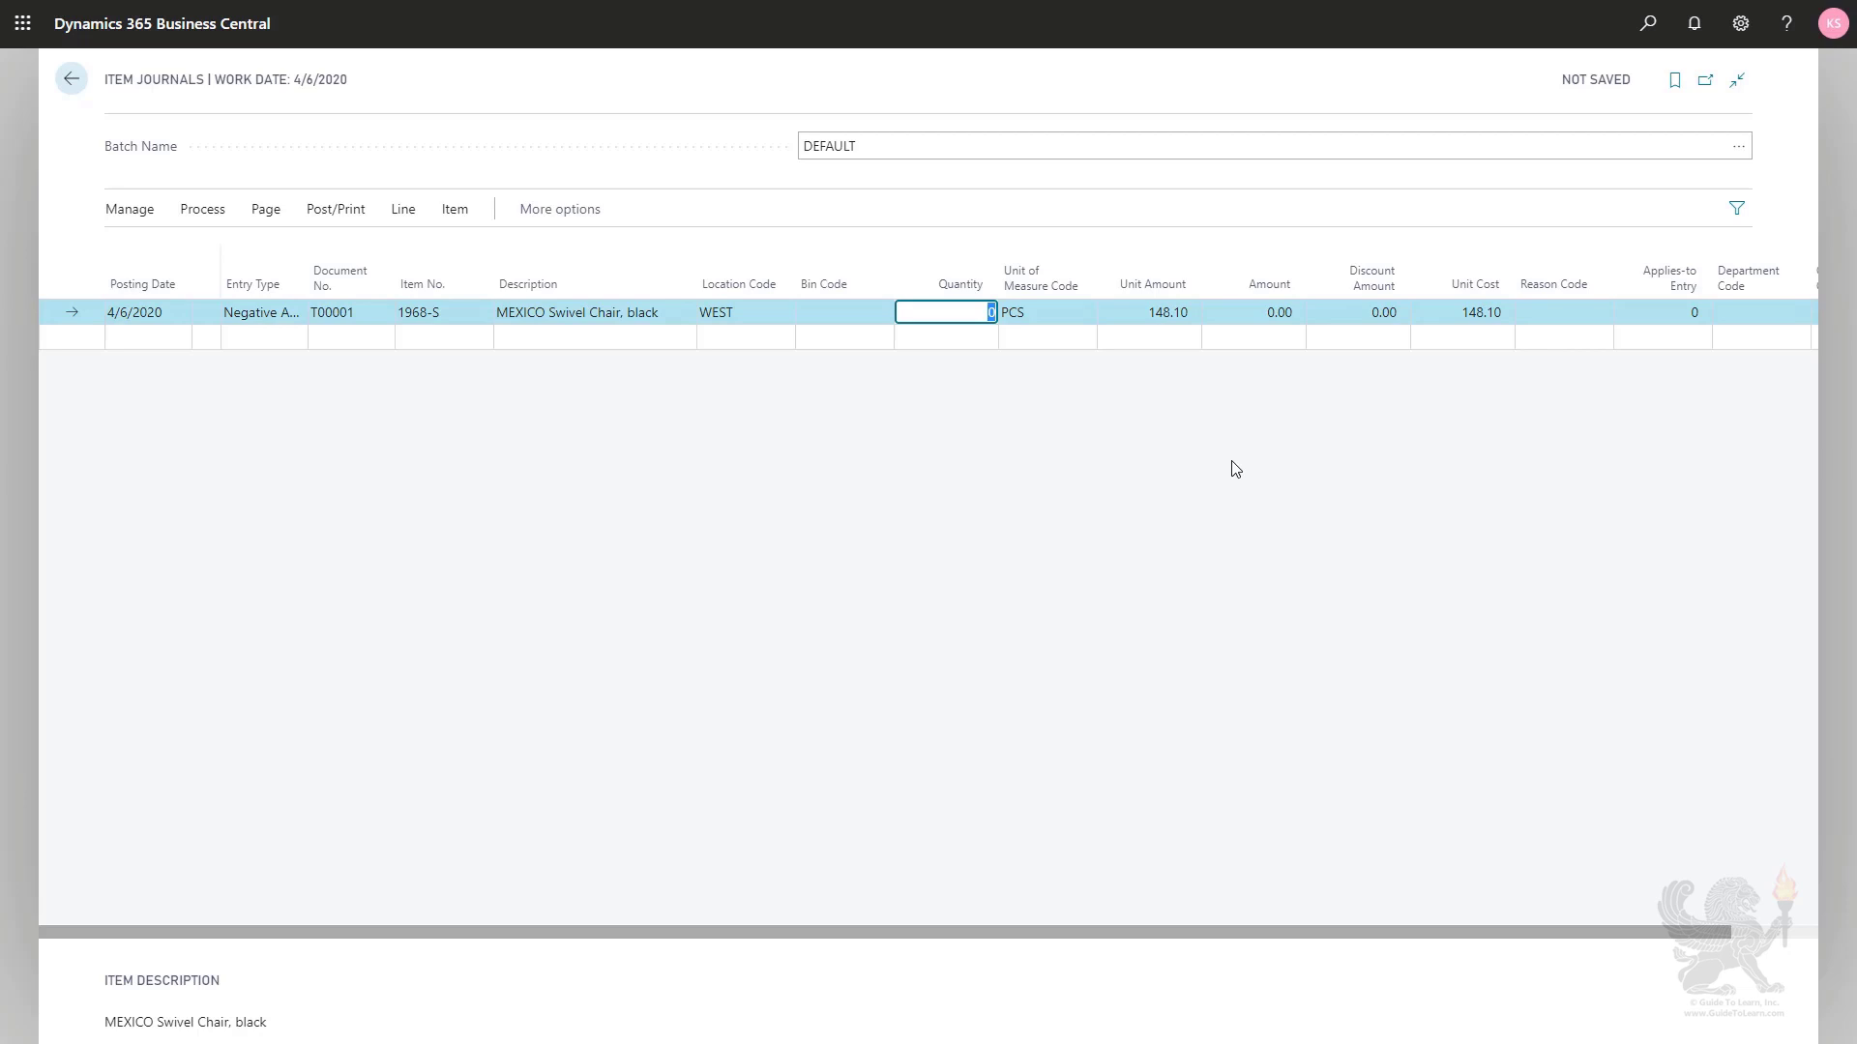
pyautogui.write('2')
pyautogui.press('Tab')
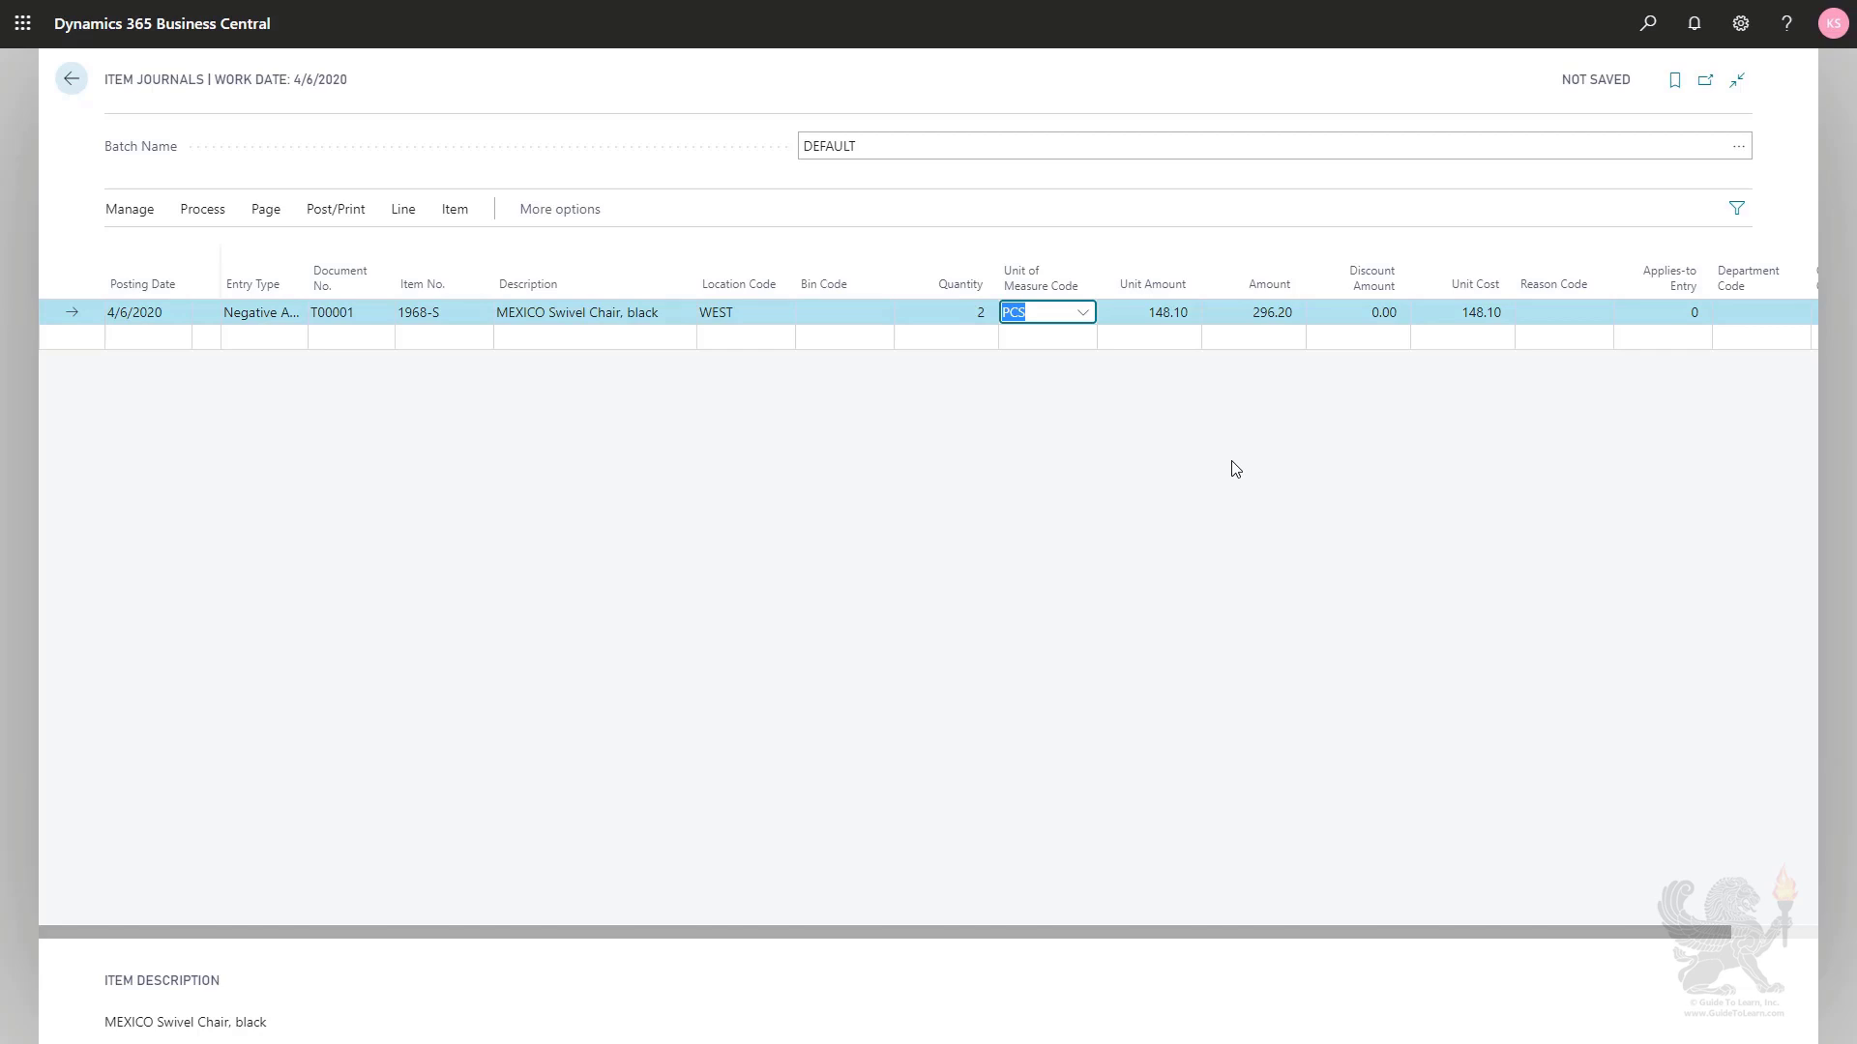
# - Examine the journal line's amount and cost fields and the item ledger entries available for its Applies-to Entry
pyautogui.press('Tab')
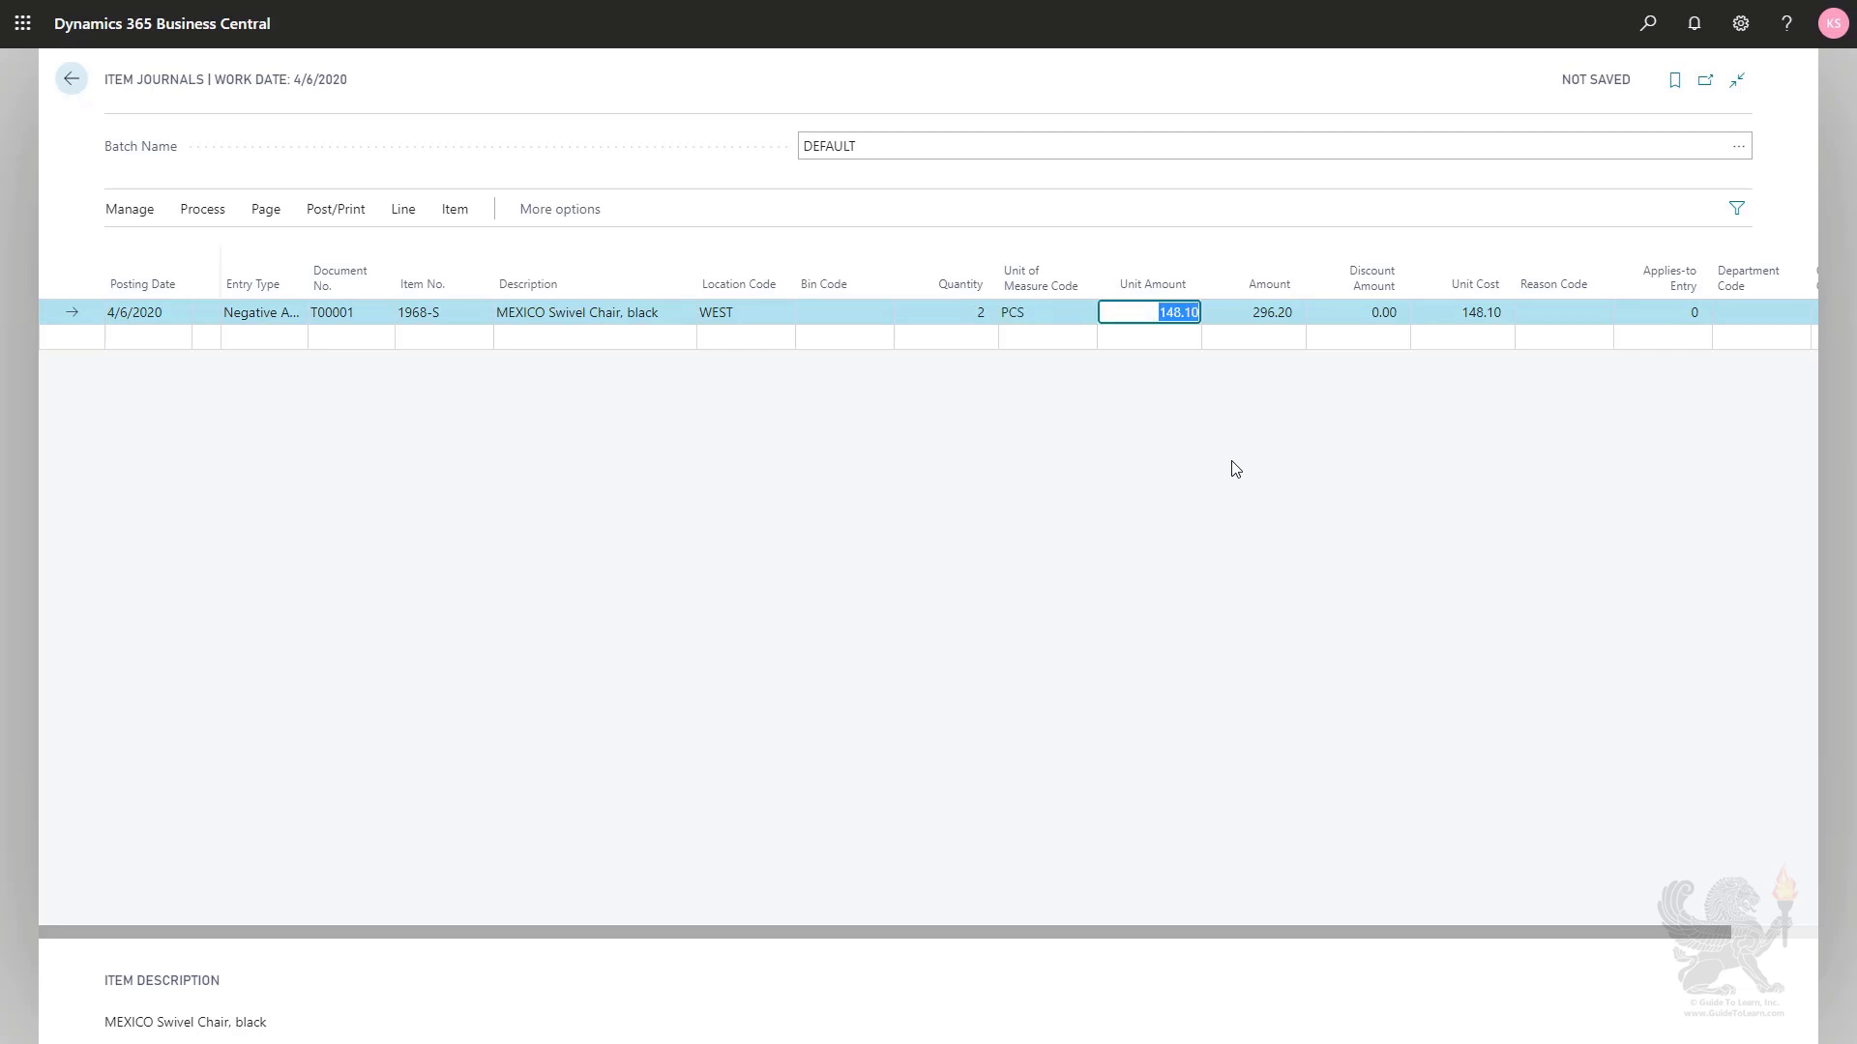
pyautogui.press('Tab')
pyautogui.press('Tab')
pyautogui.press('Tab')
pyautogui.hotkey('shift', 'Tab')
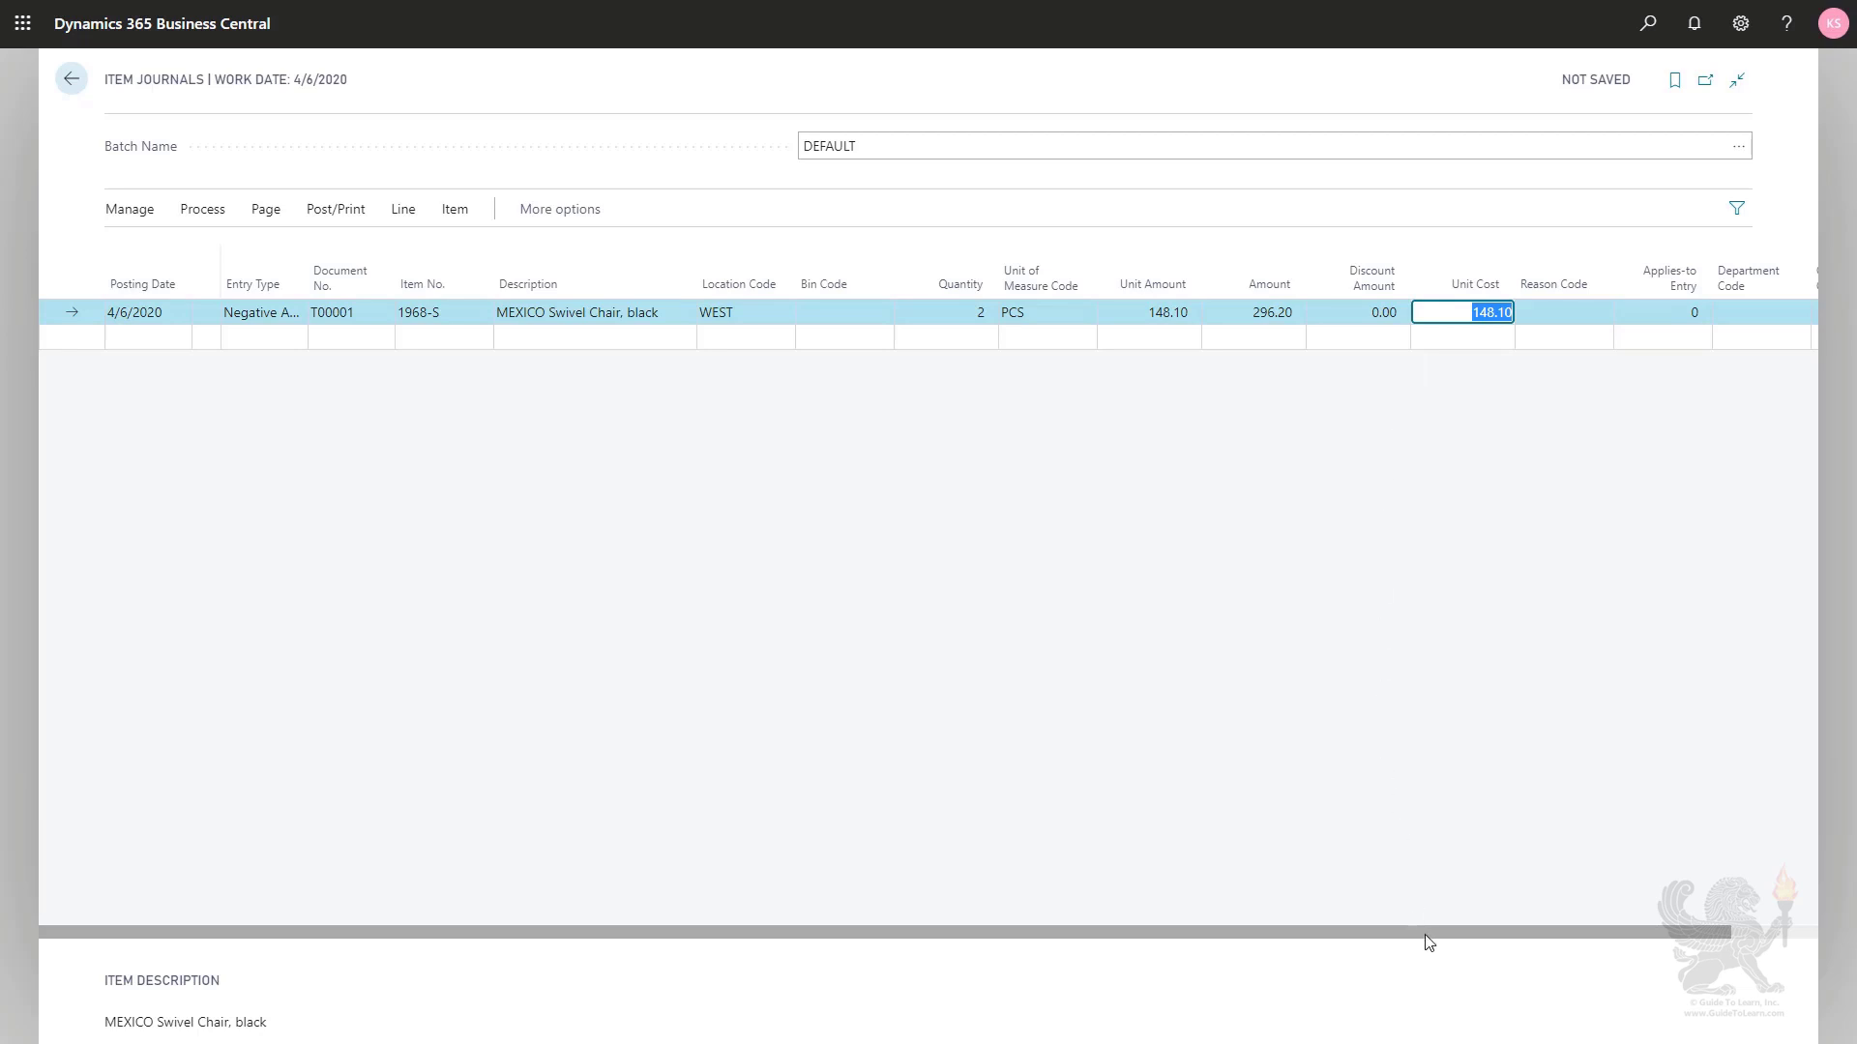
pyautogui.moveTo(1430, 932); pyautogui.dragTo(1567, 936)
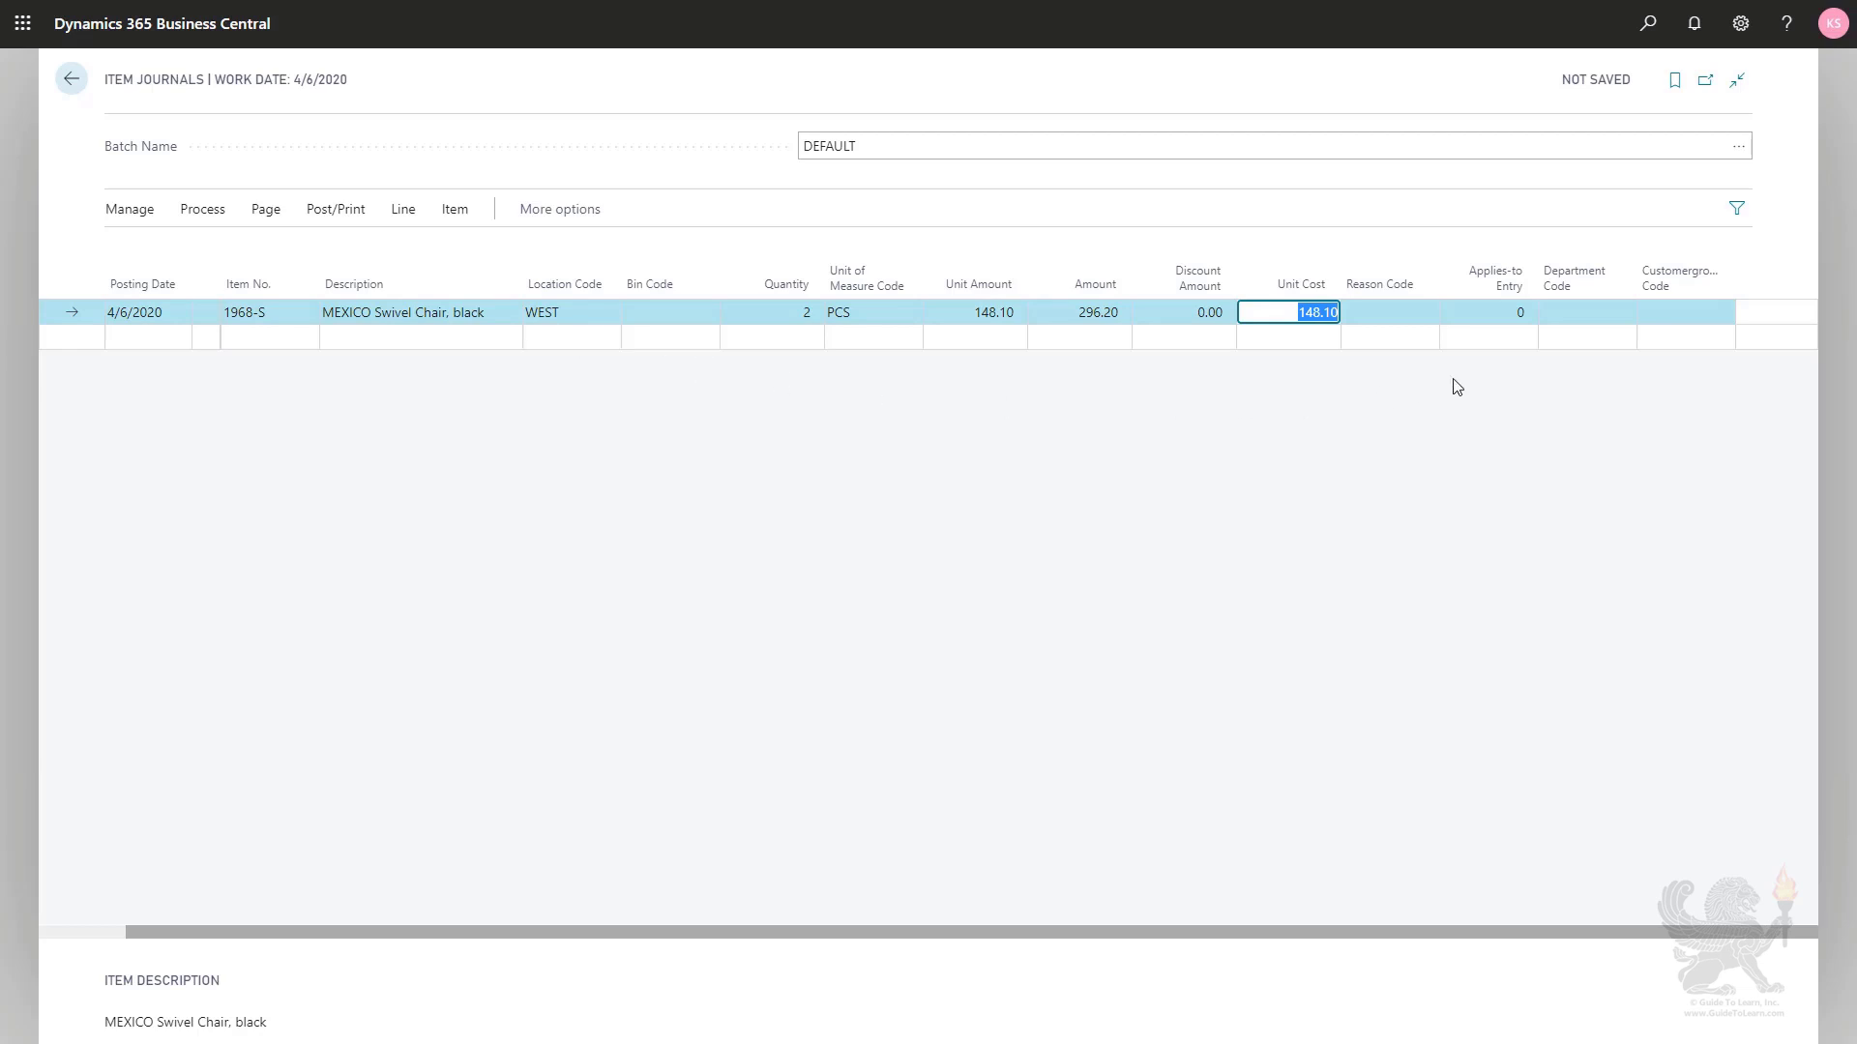
pyautogui.click(1505, 312)
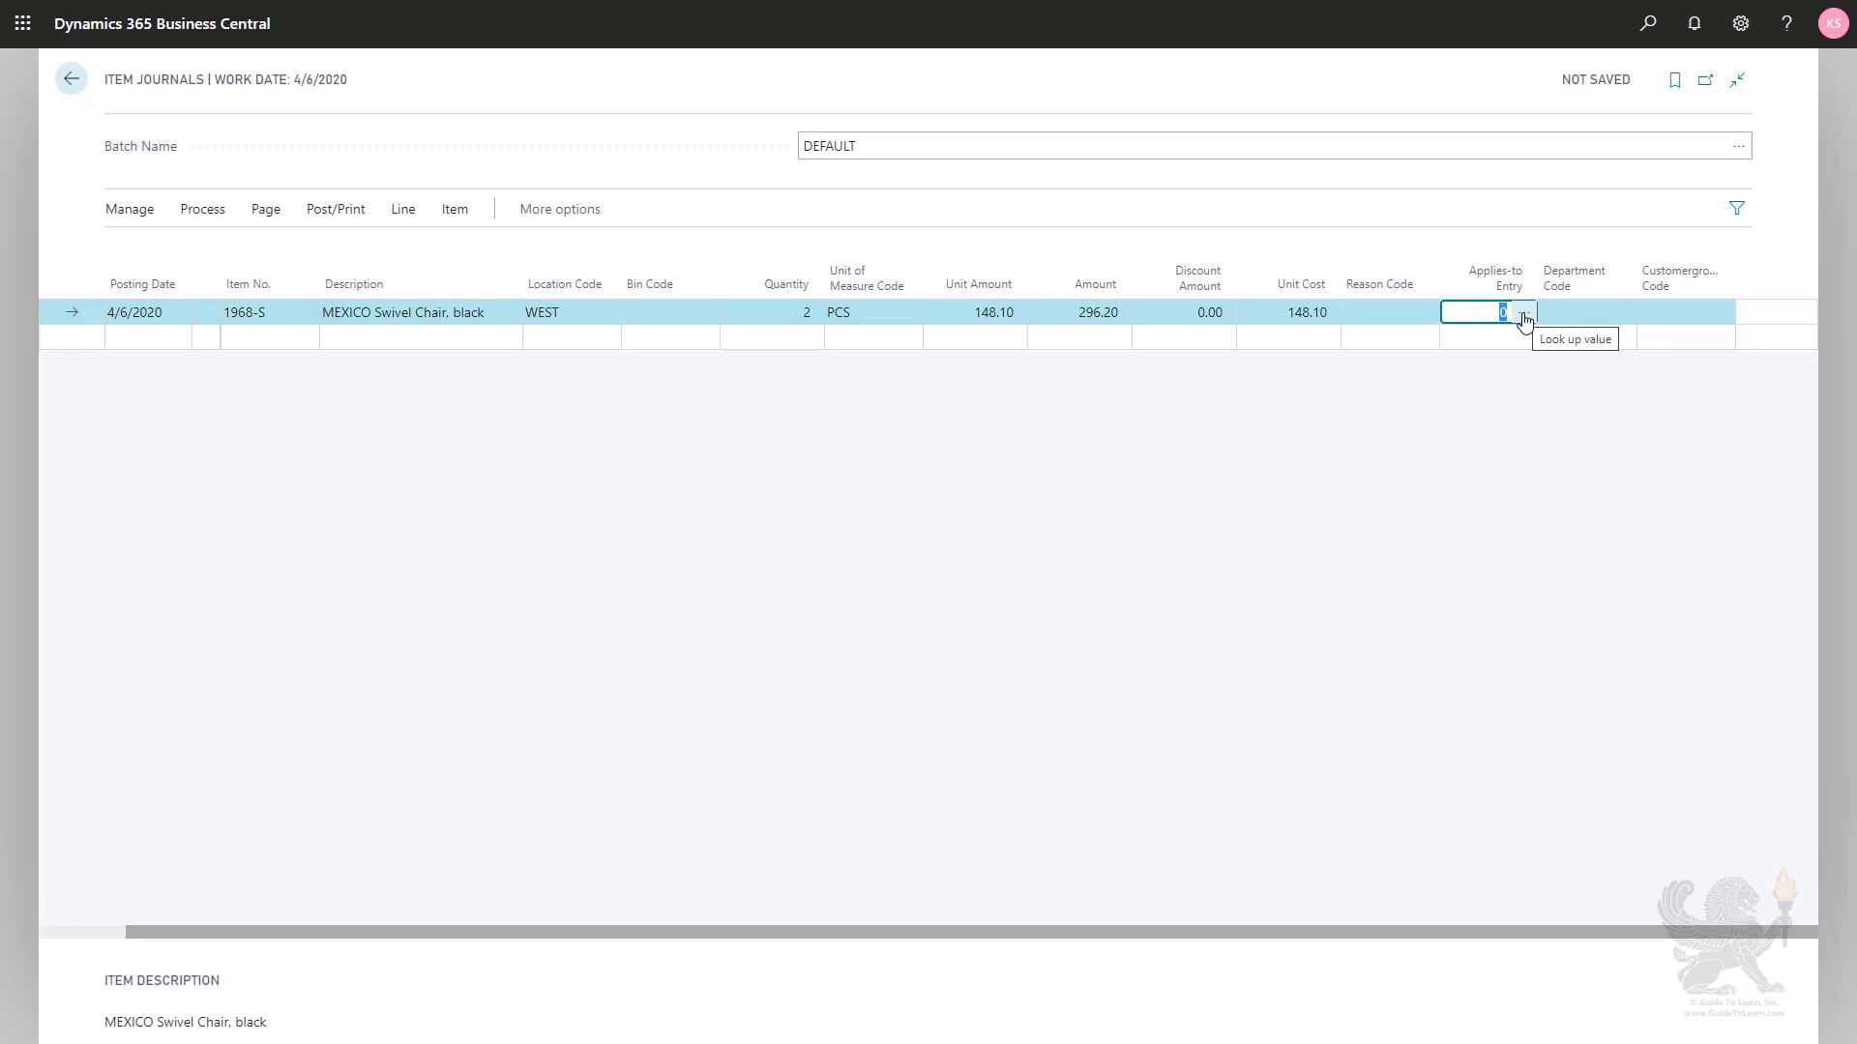
pyautogui.click(1524, 315)
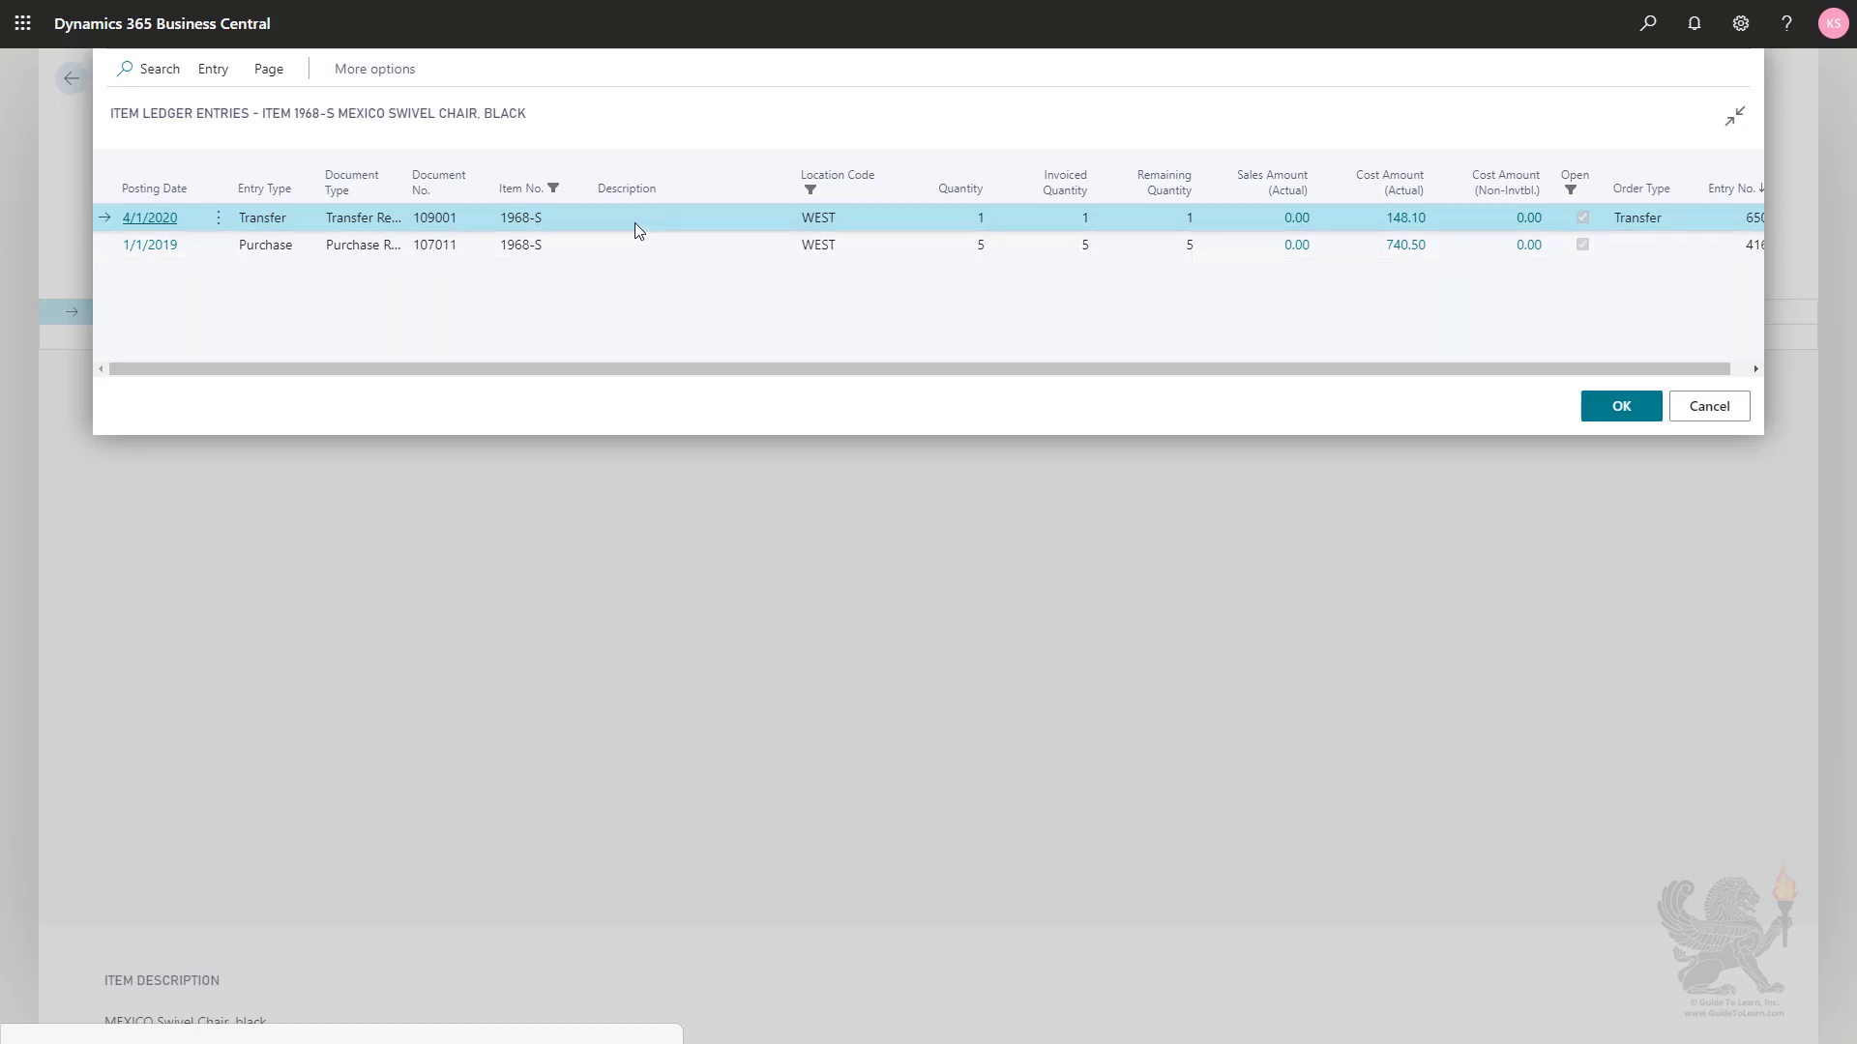
pyautogui.click(1705, 422)
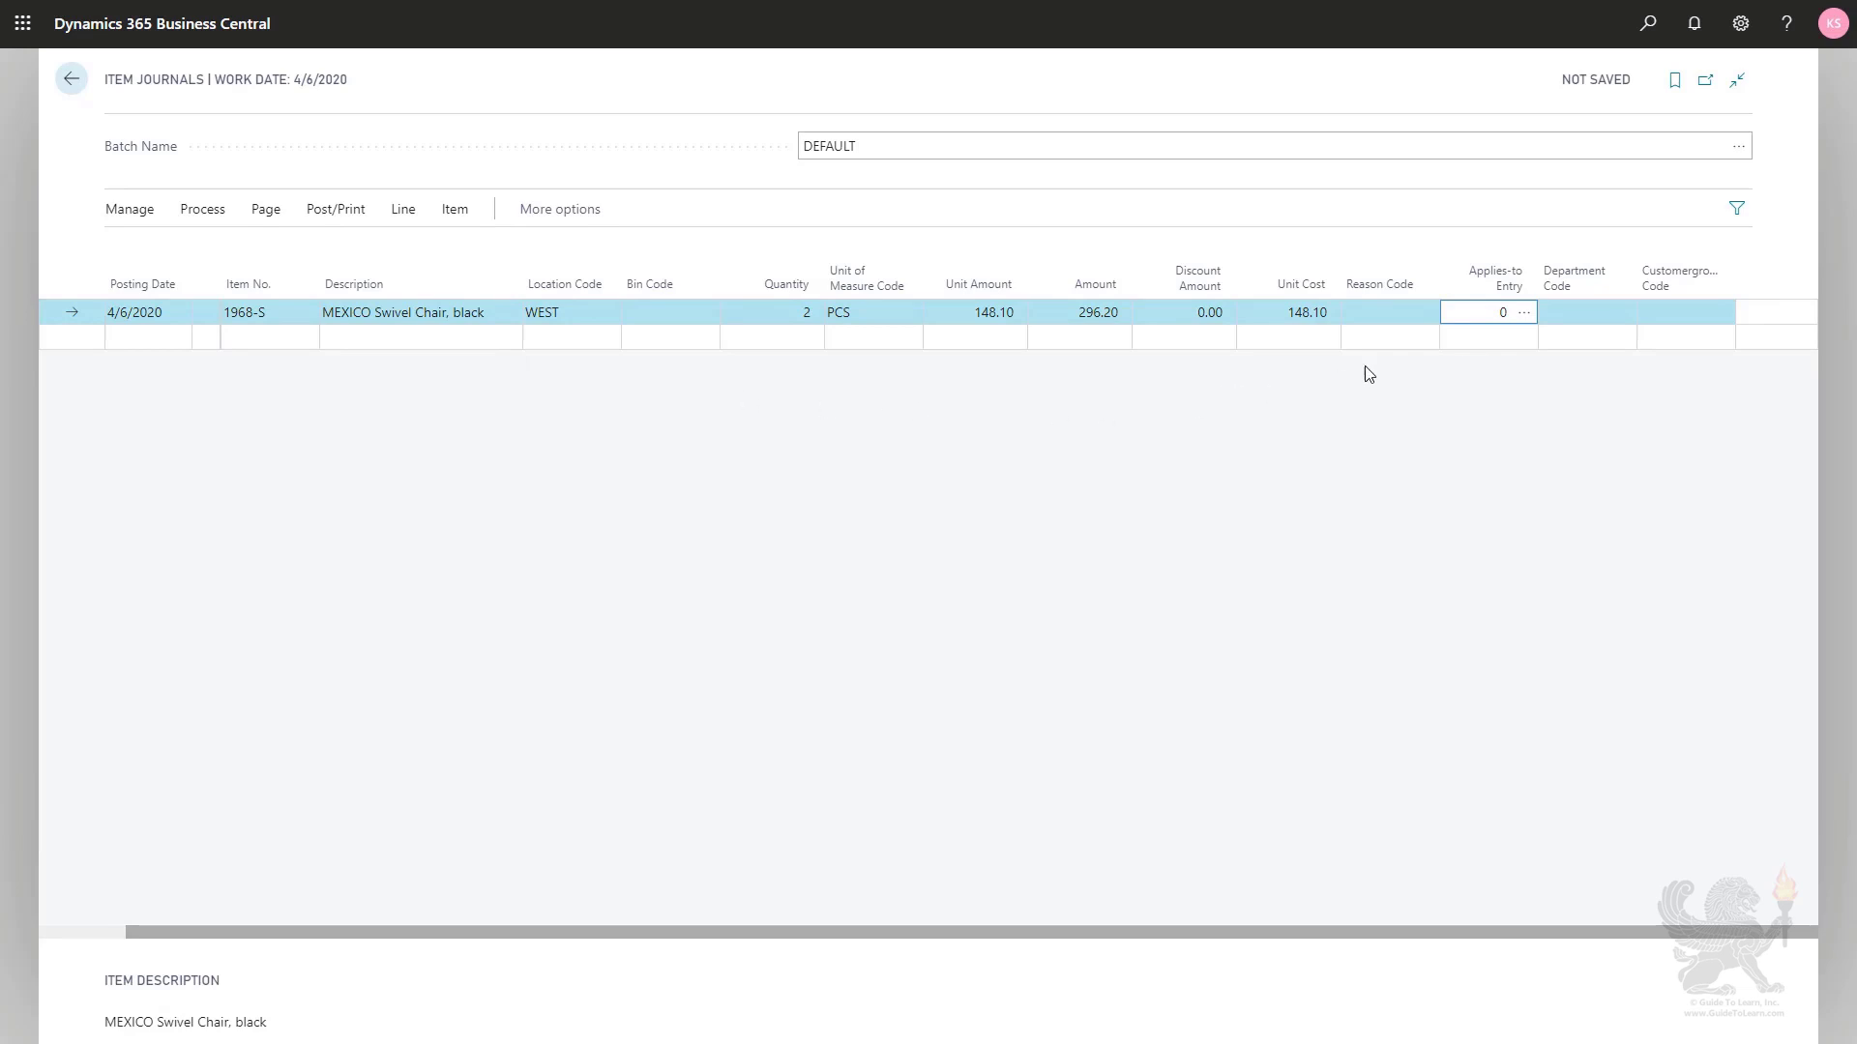
pyautogui.click(1372, 316)
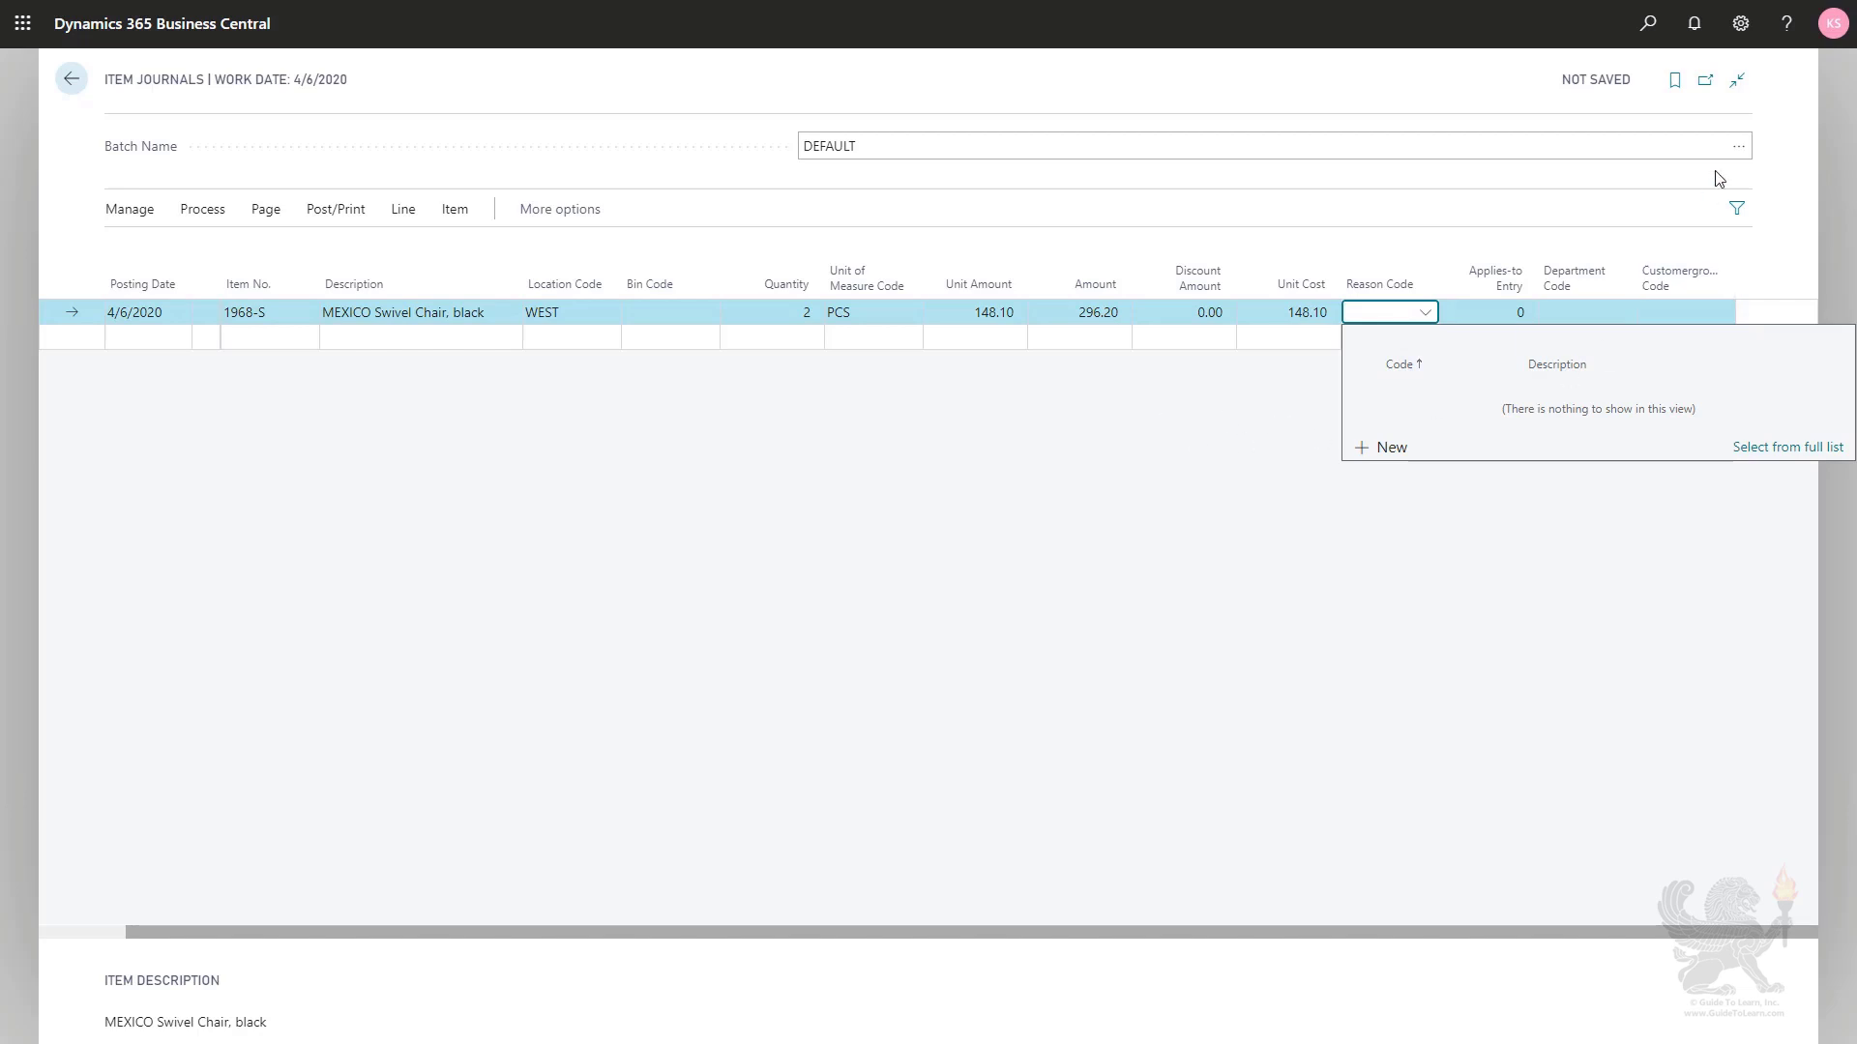
pyautogui.click(1741, 24)
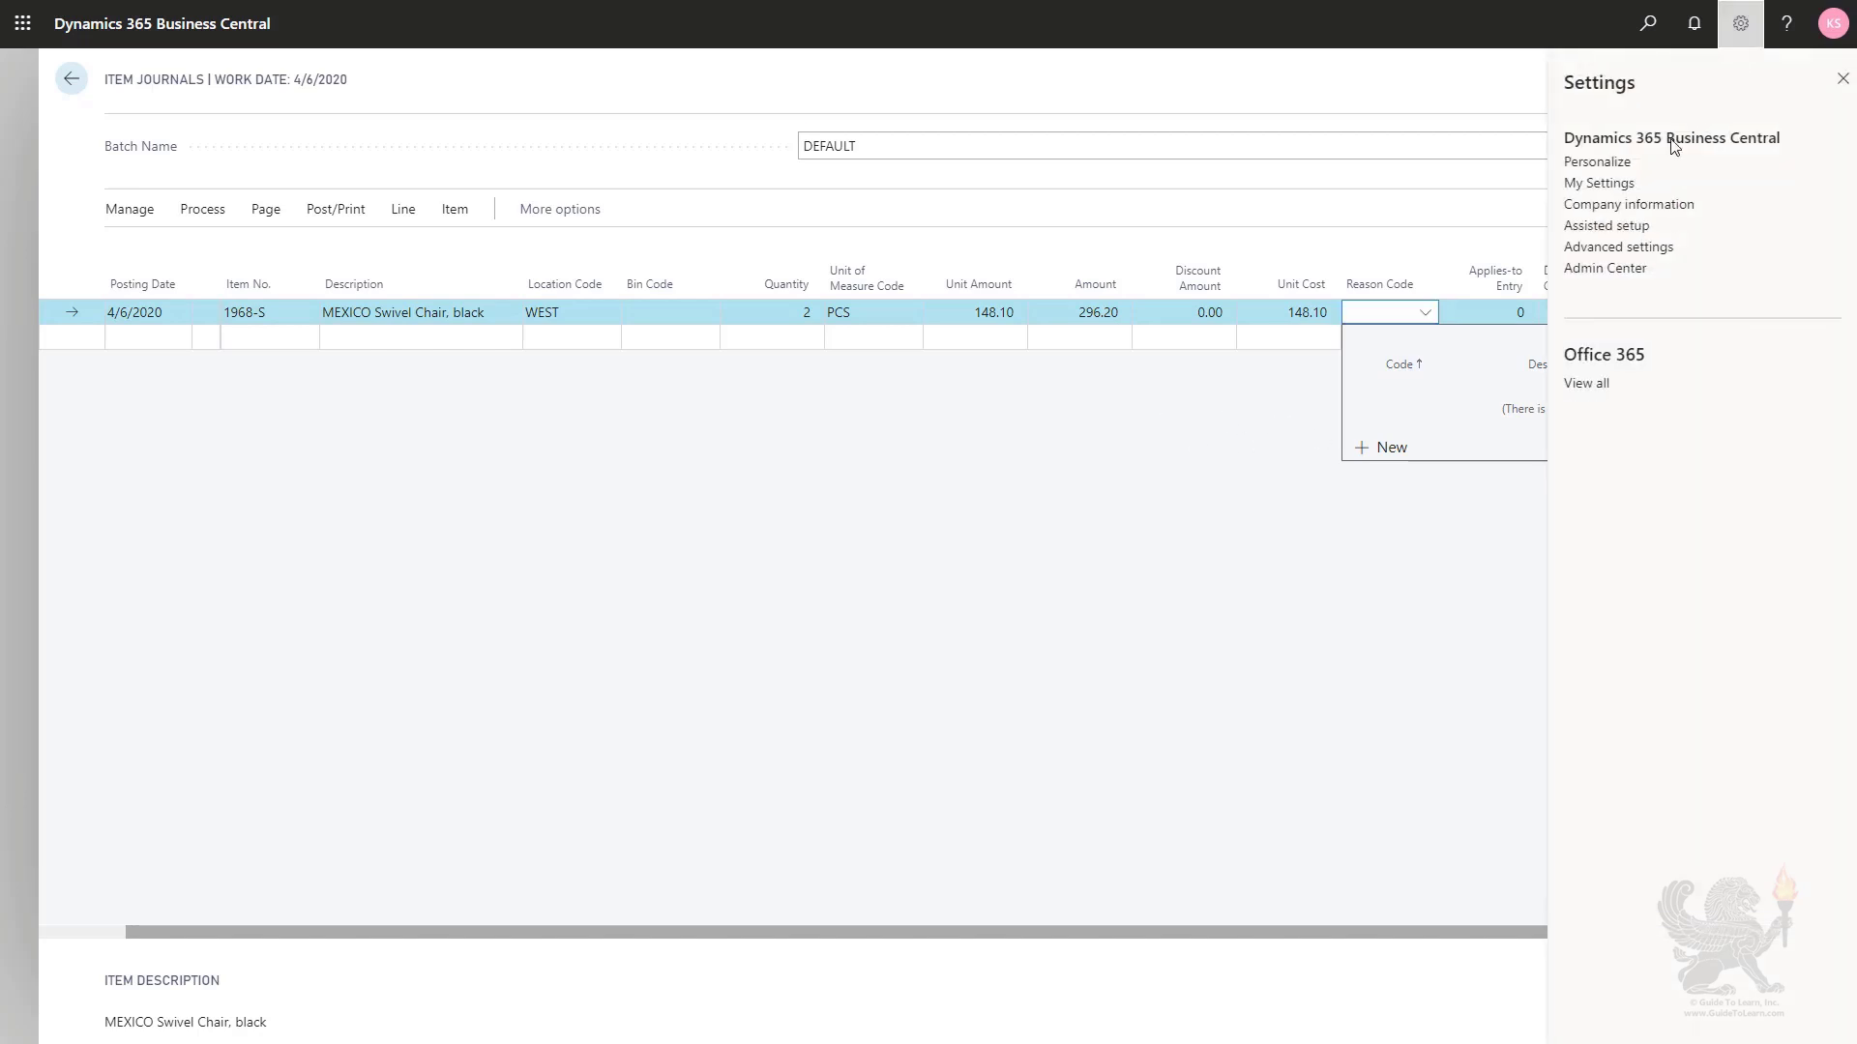
pyautogui.click(1141, 431)
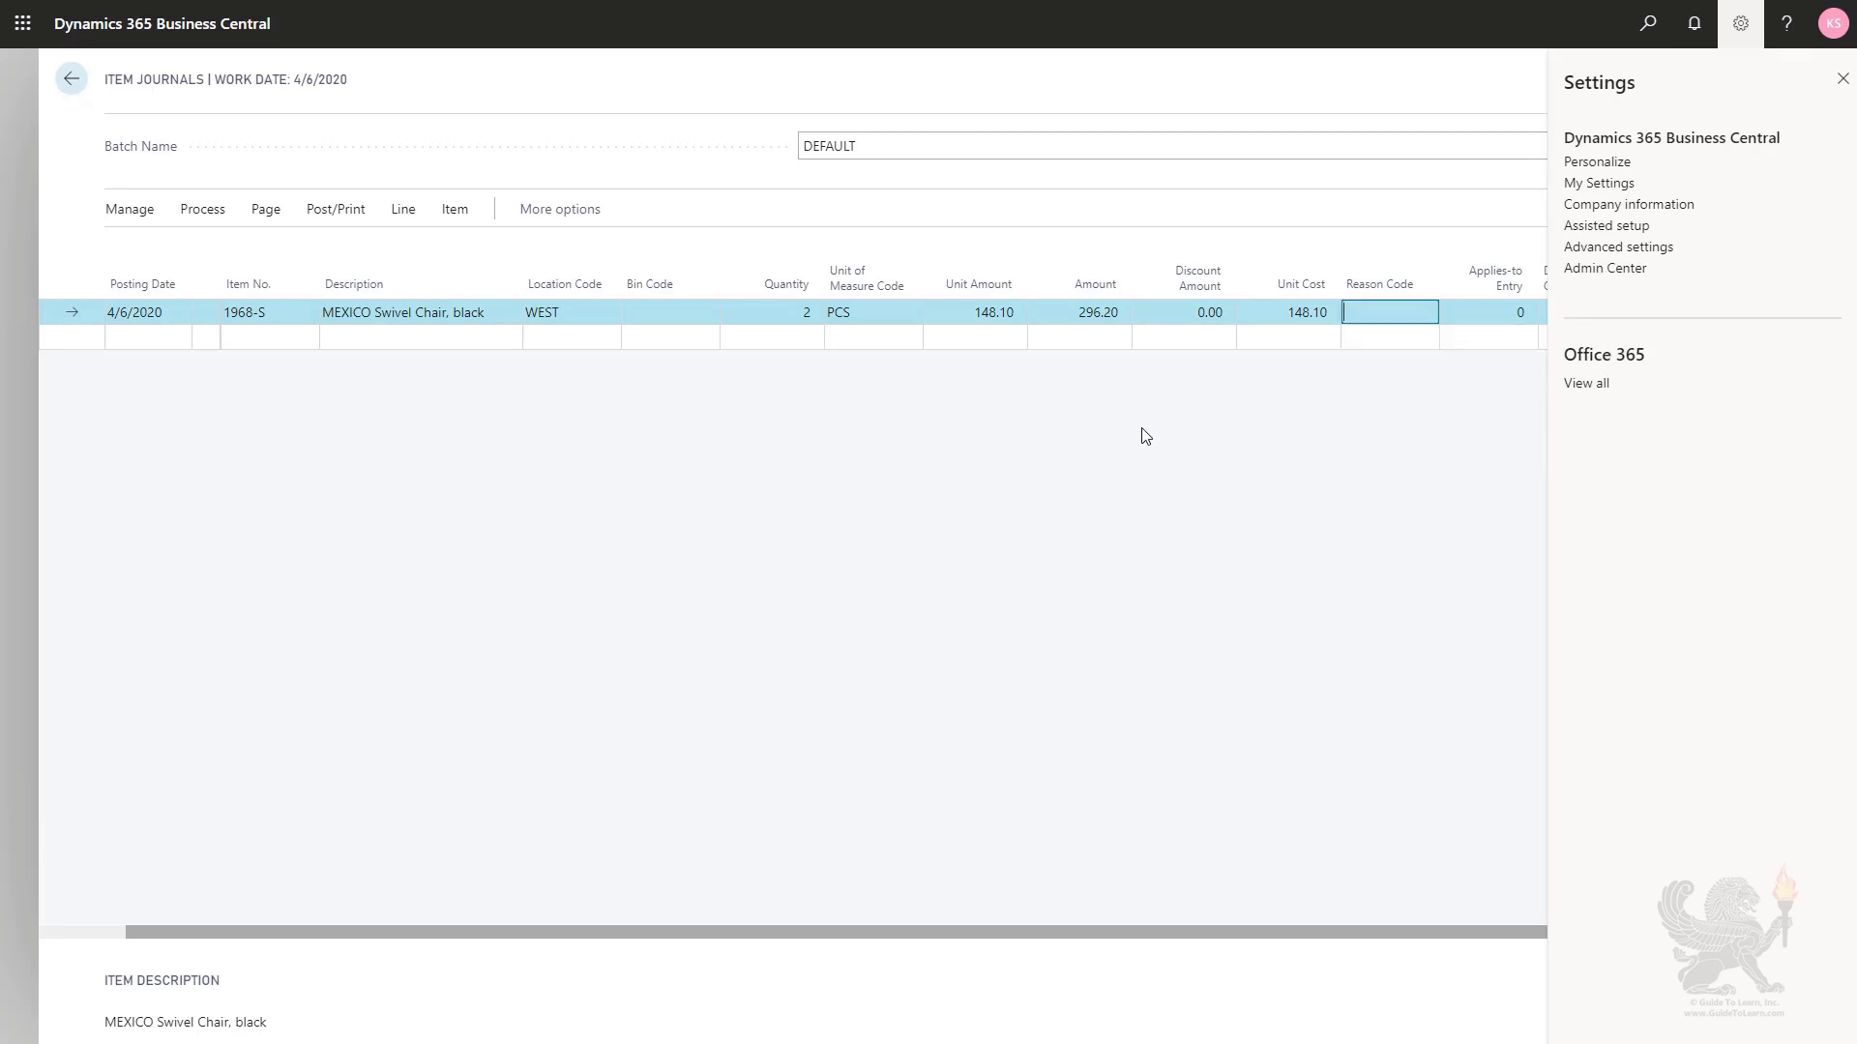
pyautogui.click(1741, 24)
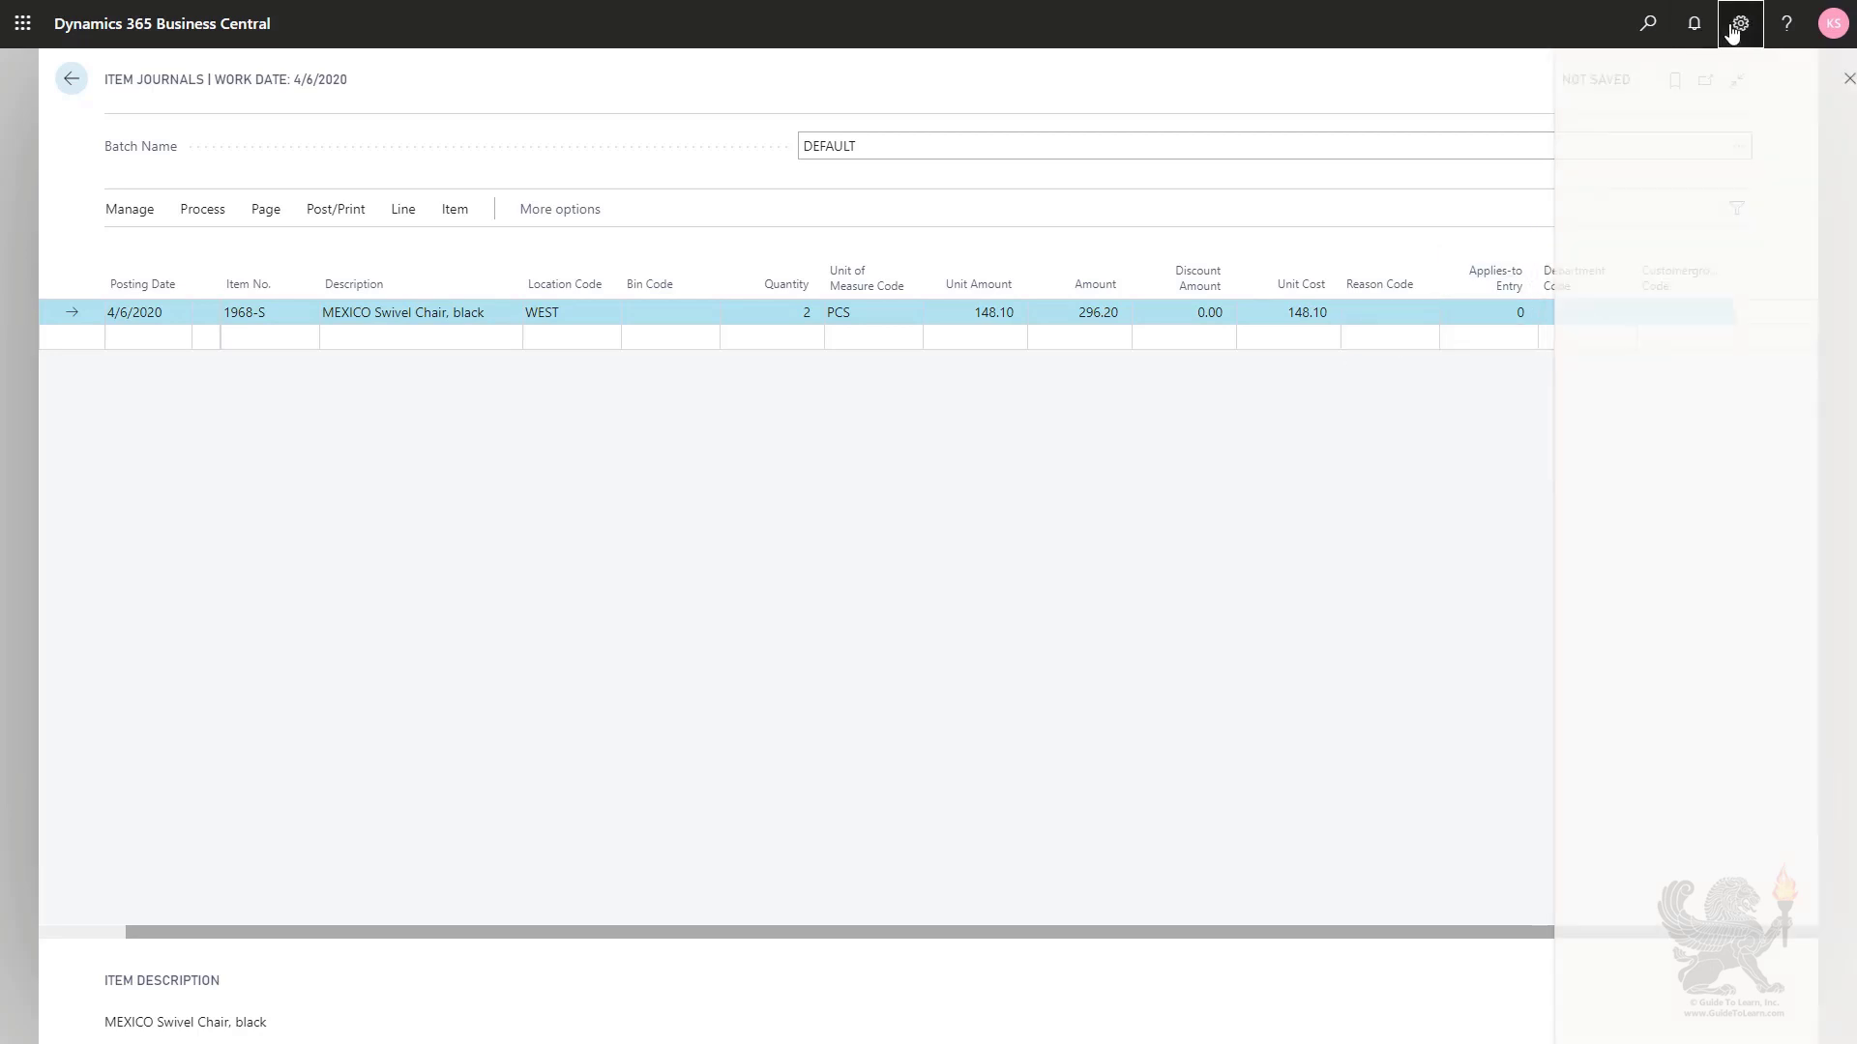
# - Create the reason code DAMAGED with the description "Damaged items" and assign it to the journal line
pyautogui.click(1370, 317)
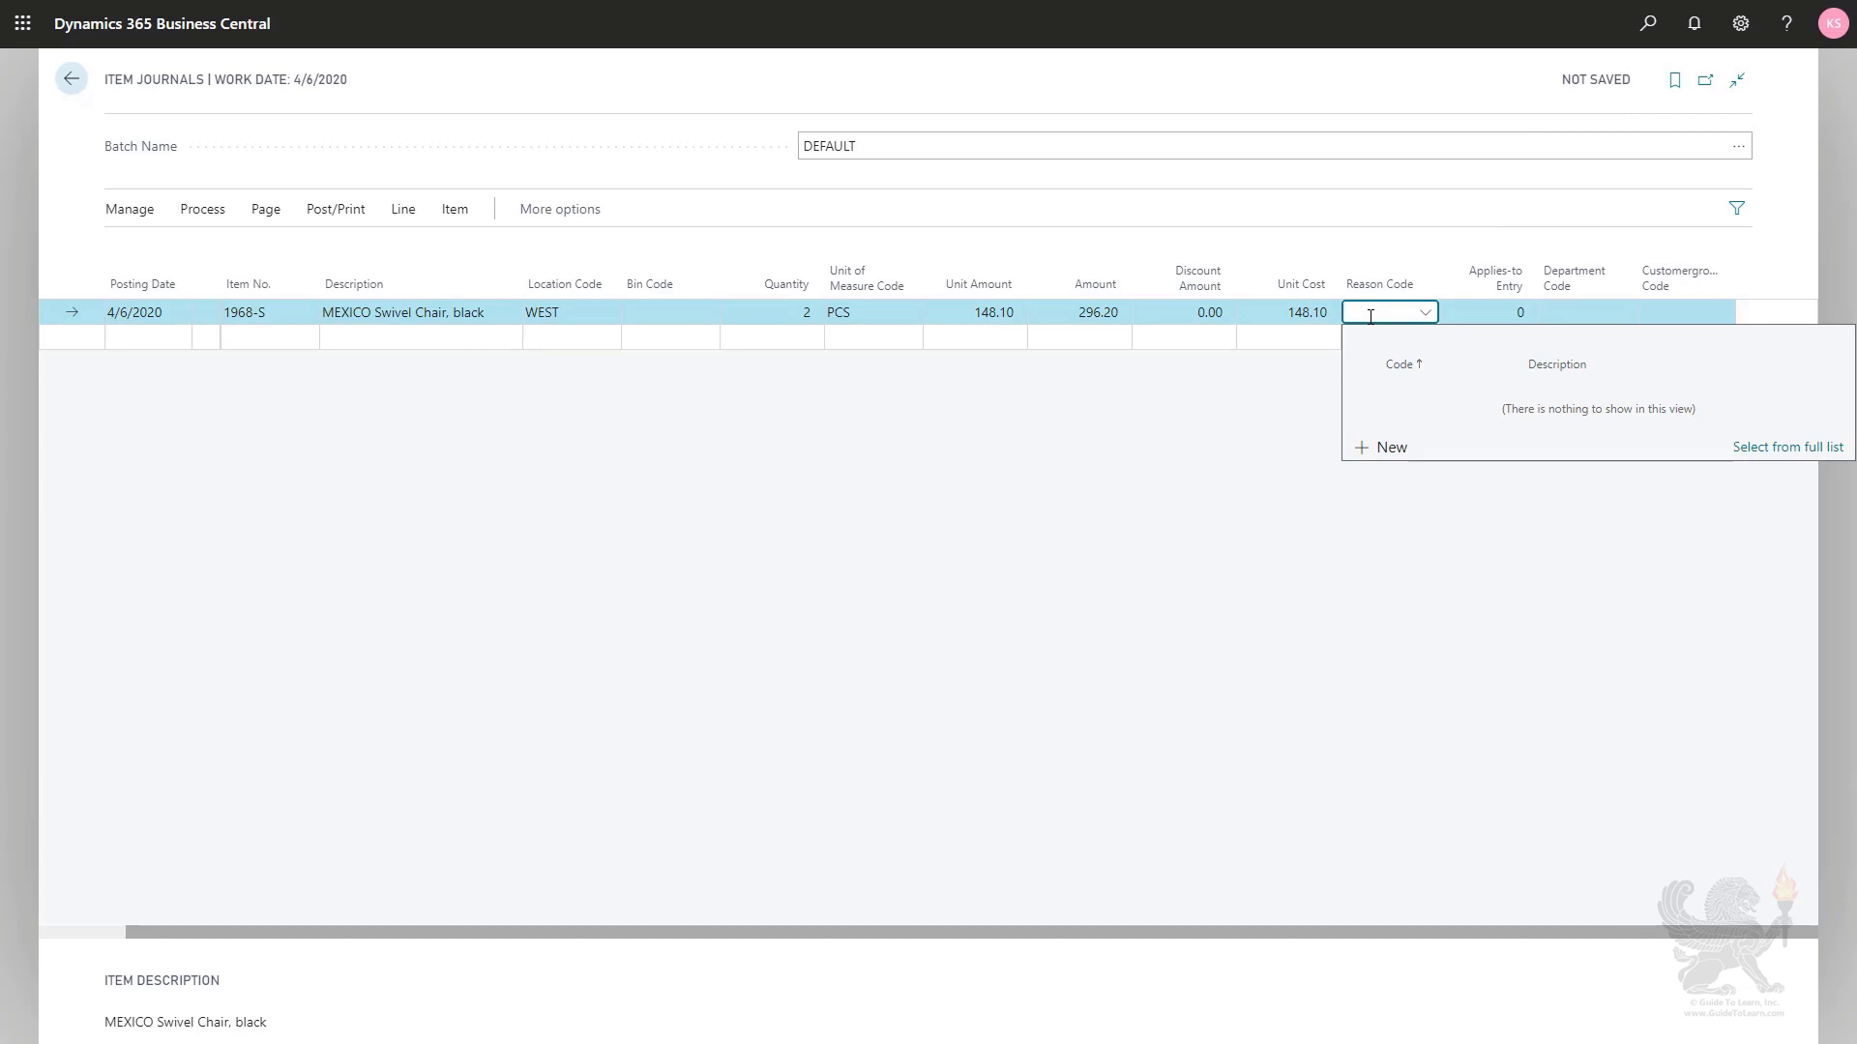
pyautogui.click(1384, 449)
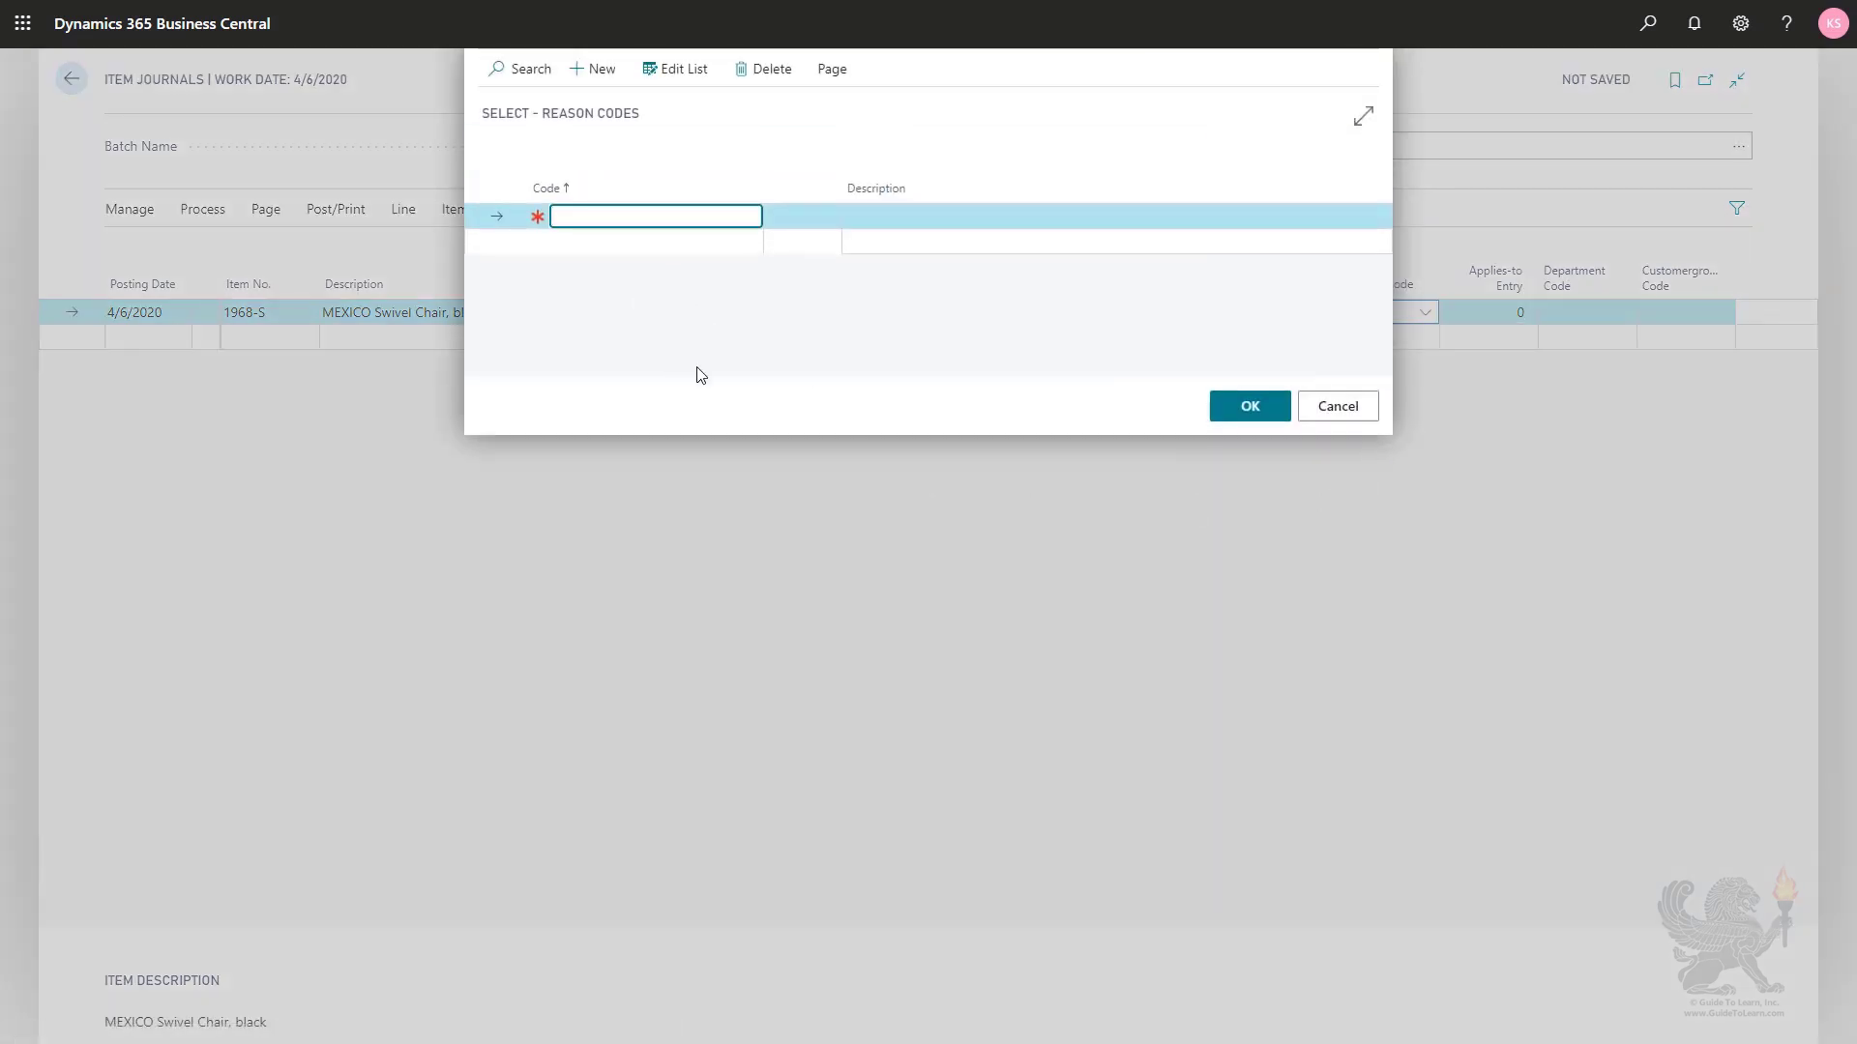
pyautogui.write('damaged')
pyautogui.press('Tab')
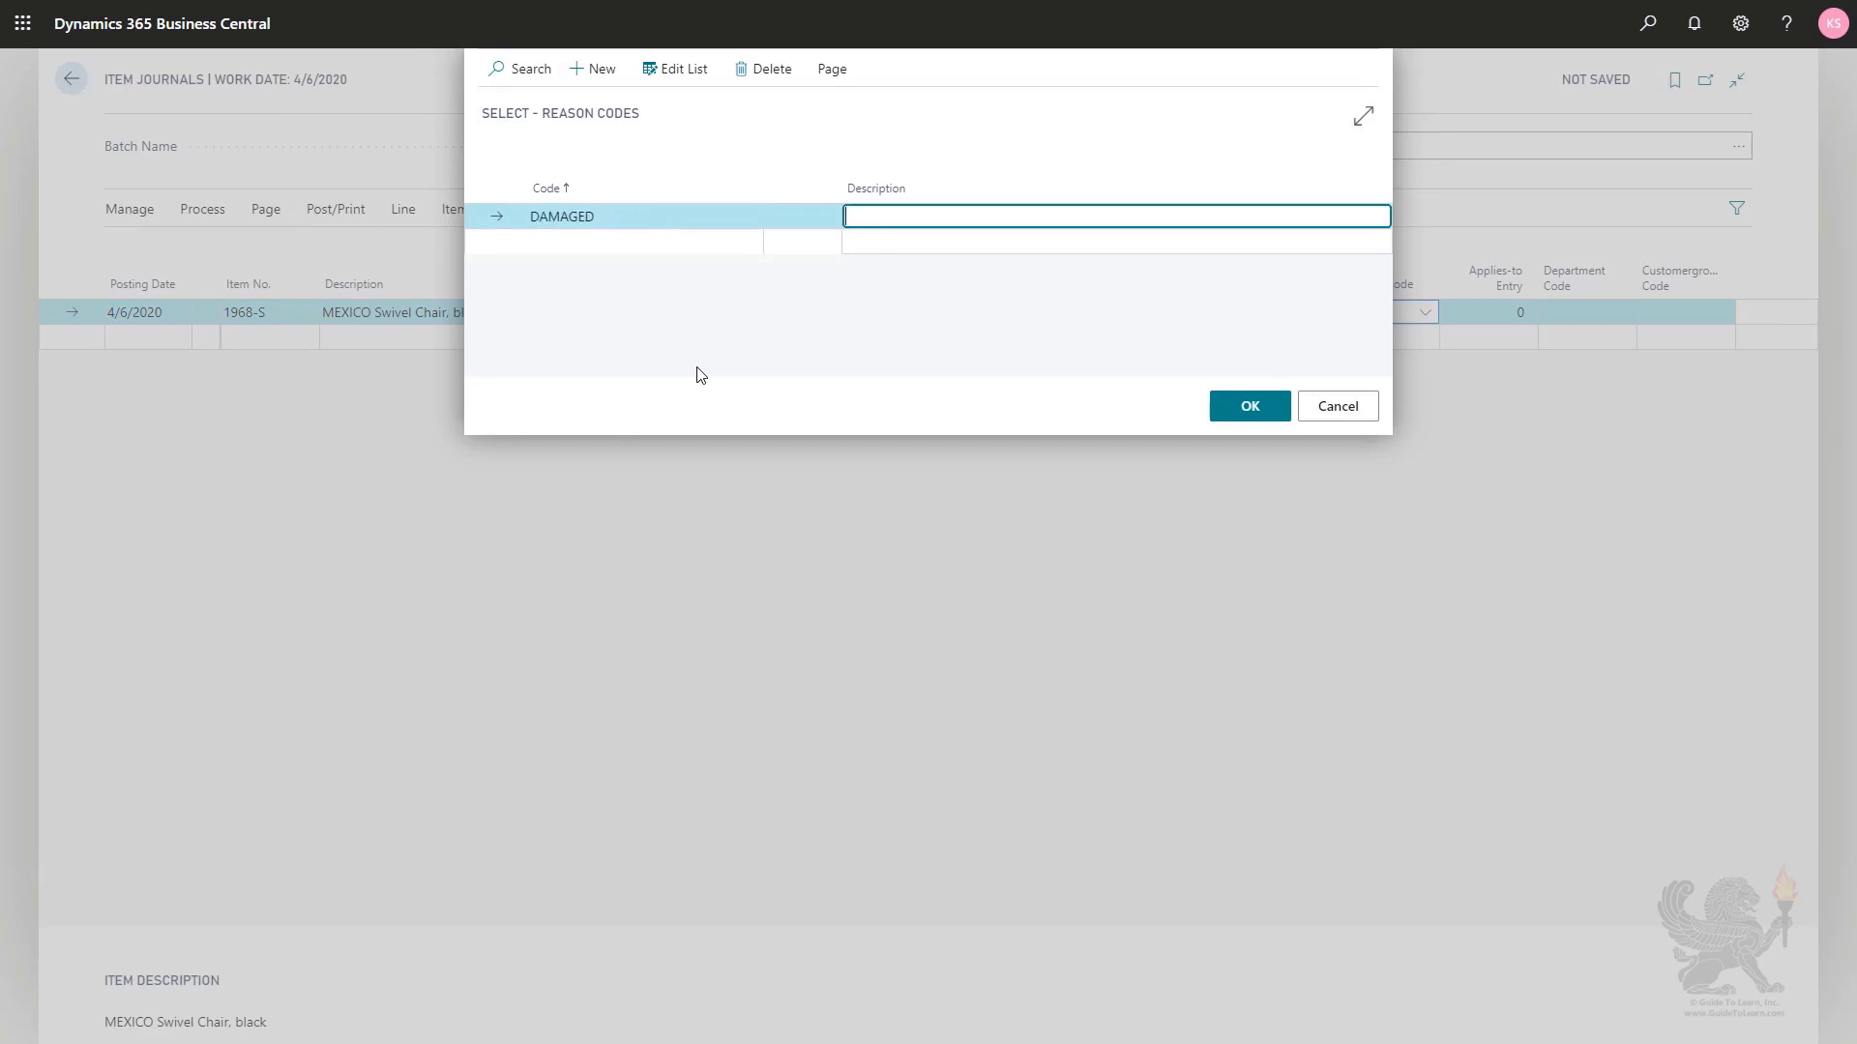
pyautogui.write('Damaged items')
pyautogui.click(1217, 406)
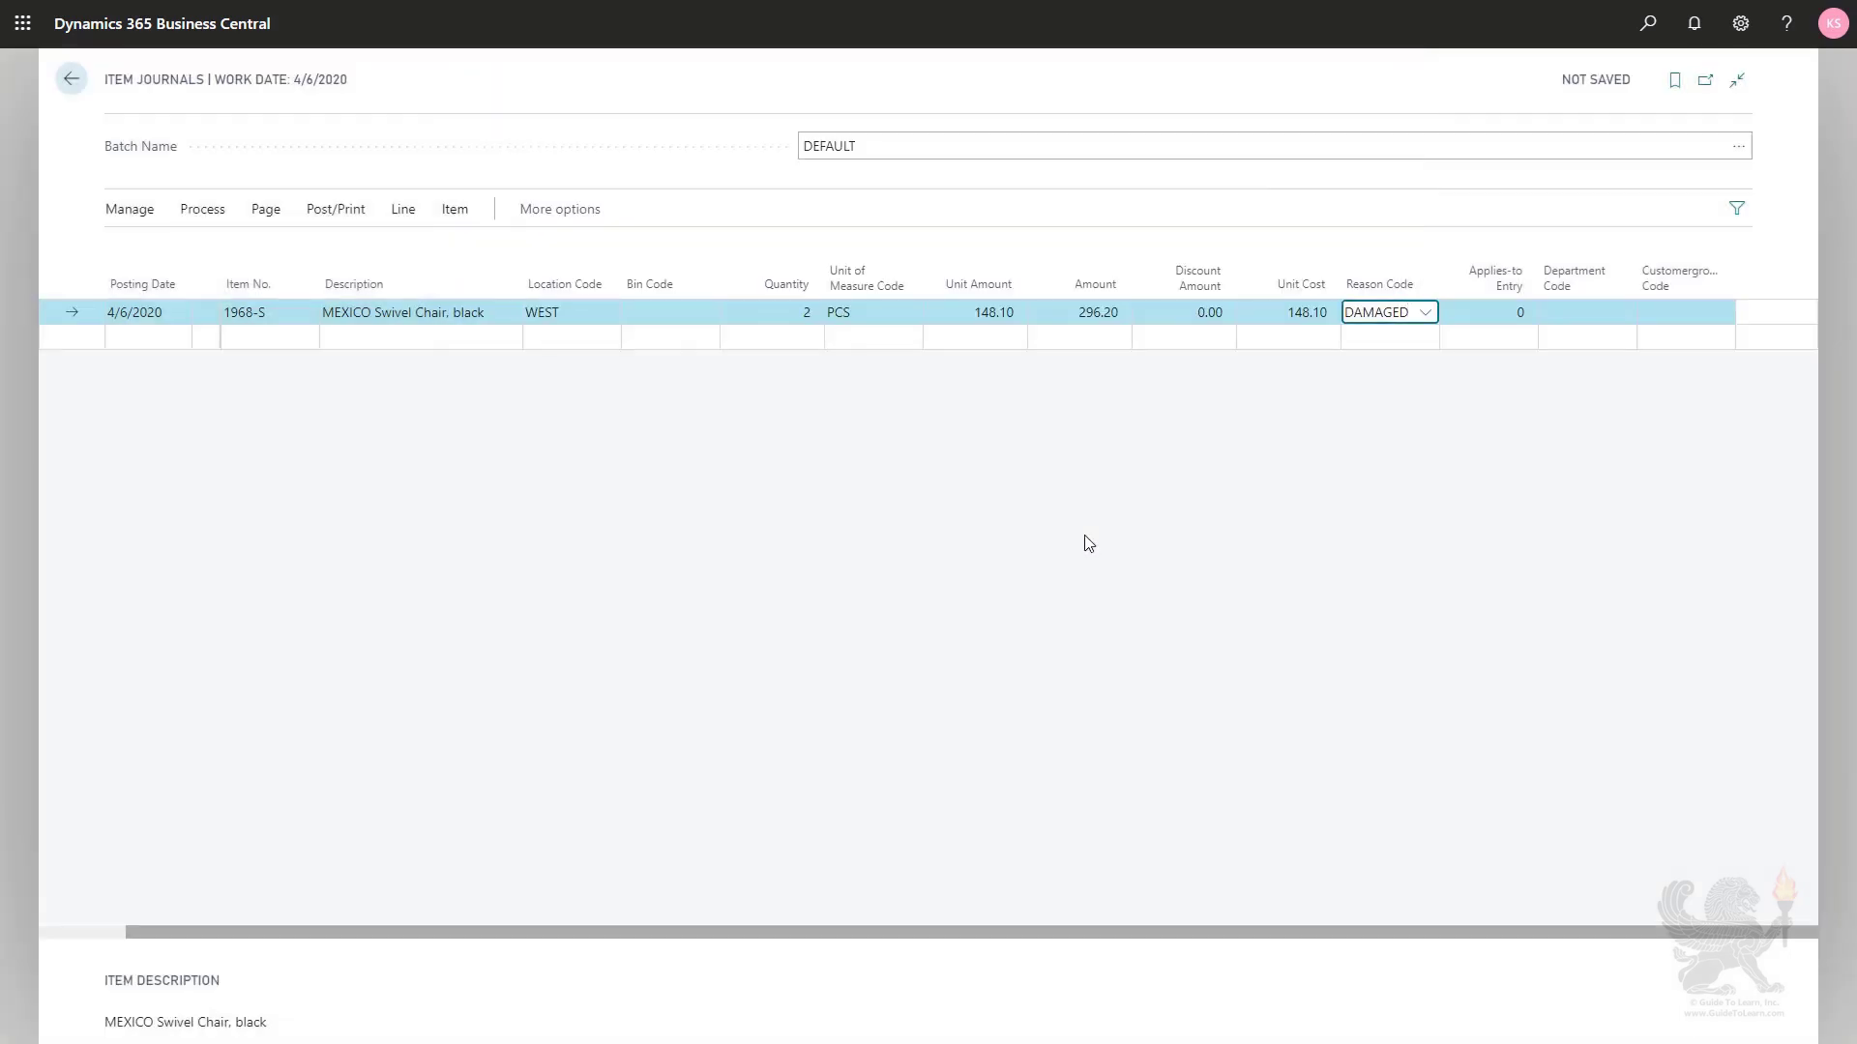
# - Post the item journal line and close the journal
pyautogui.press('Tab')
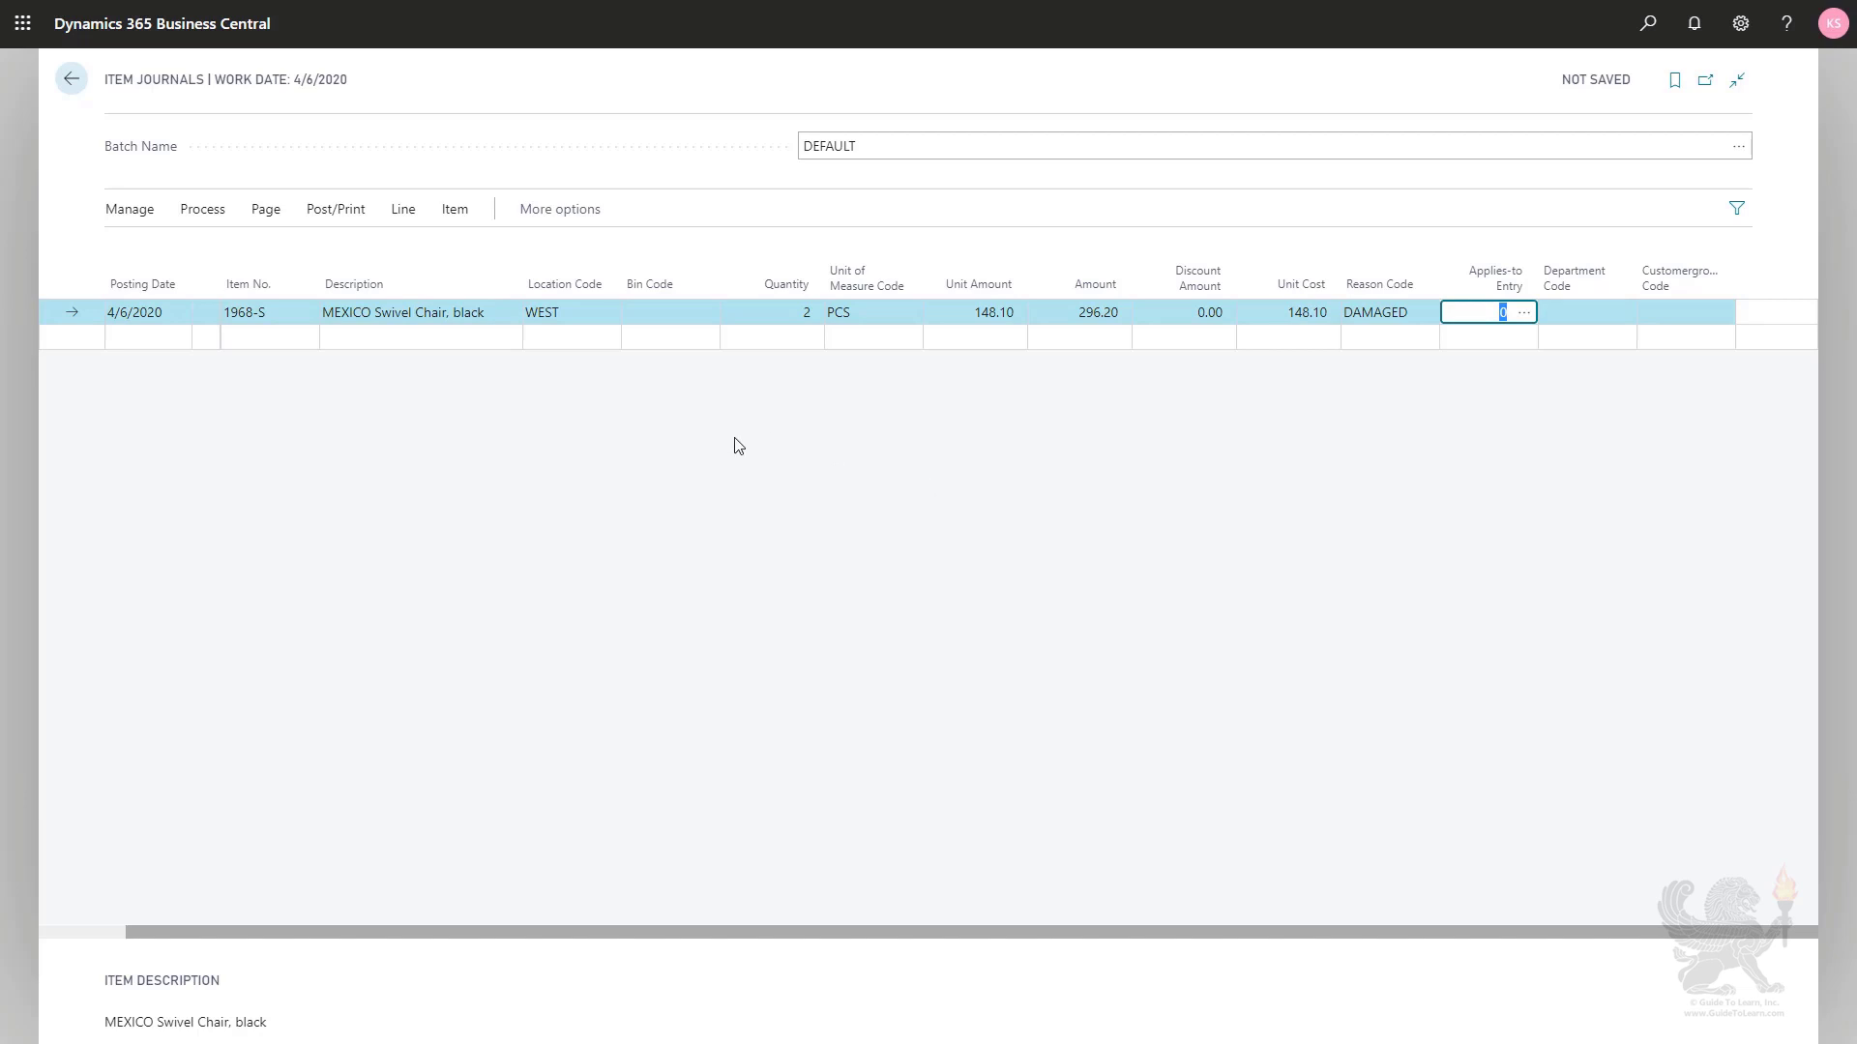
pyautogui.click(335, 209)
pyautogui.click(150, 250)
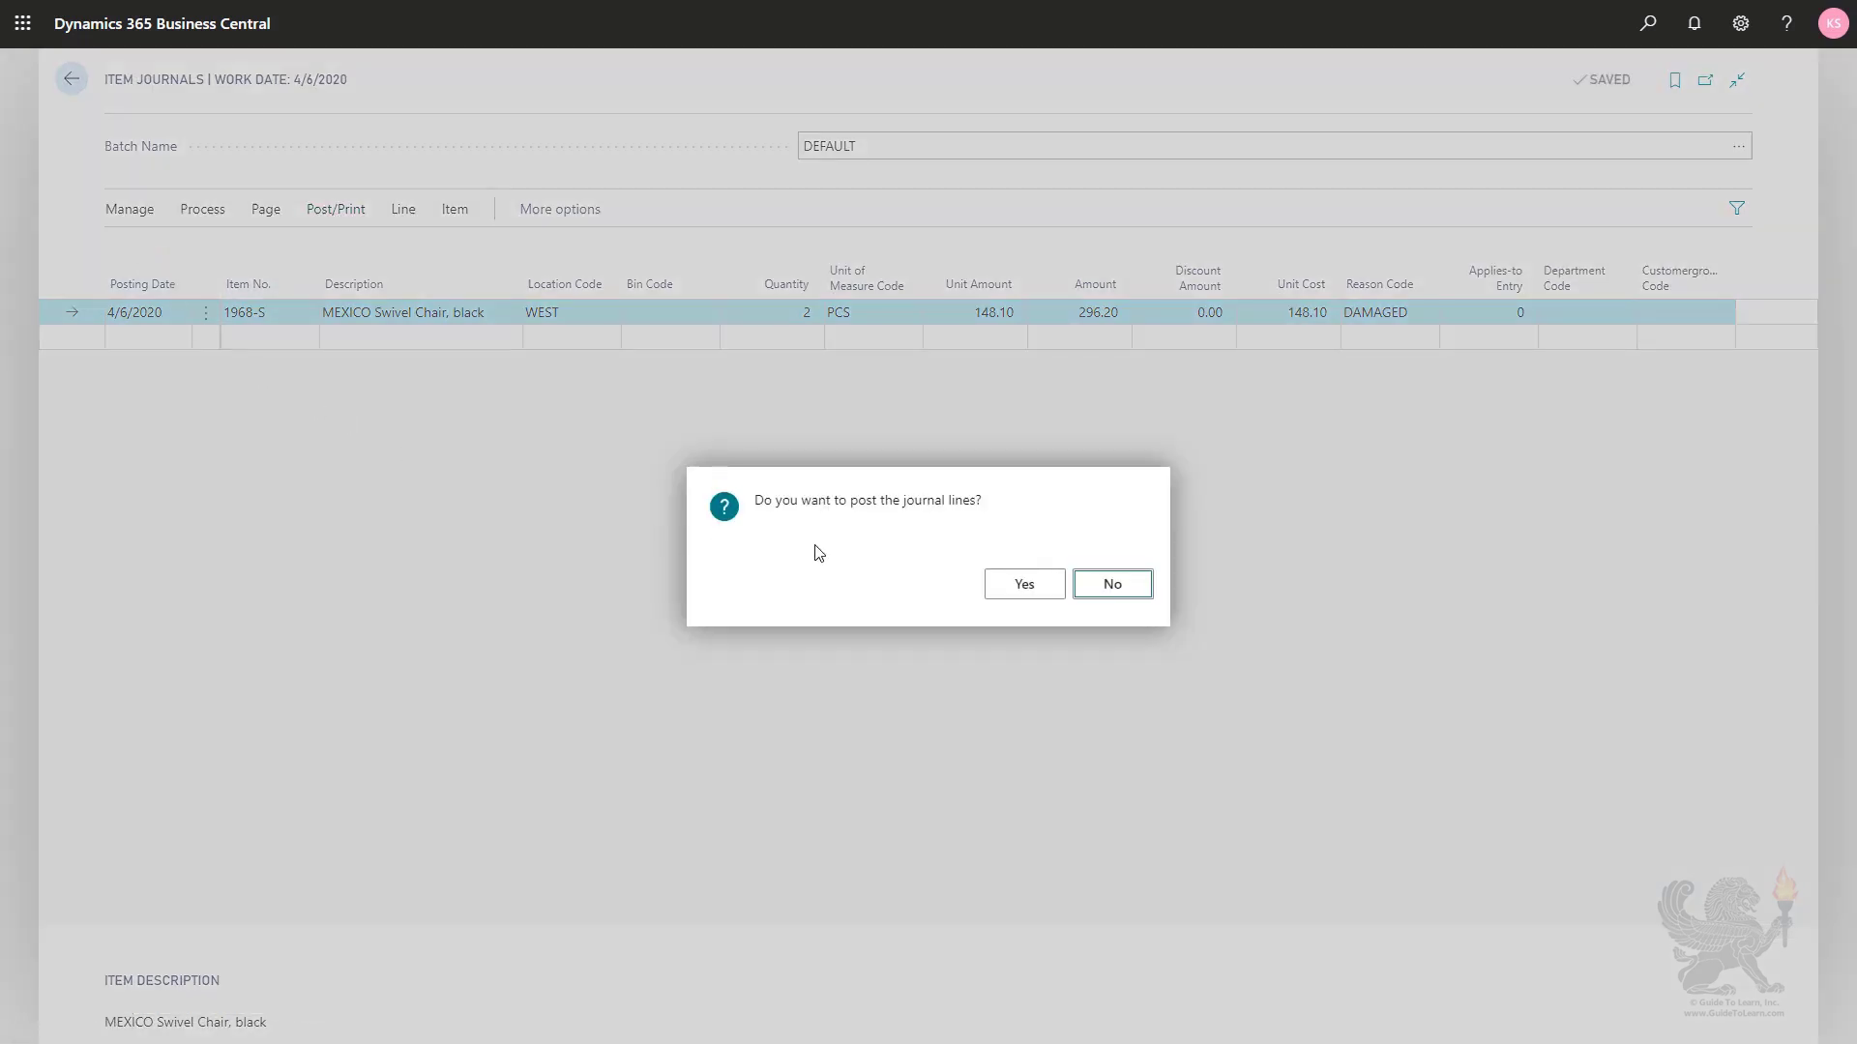
pyautogui.click(1023, 586)
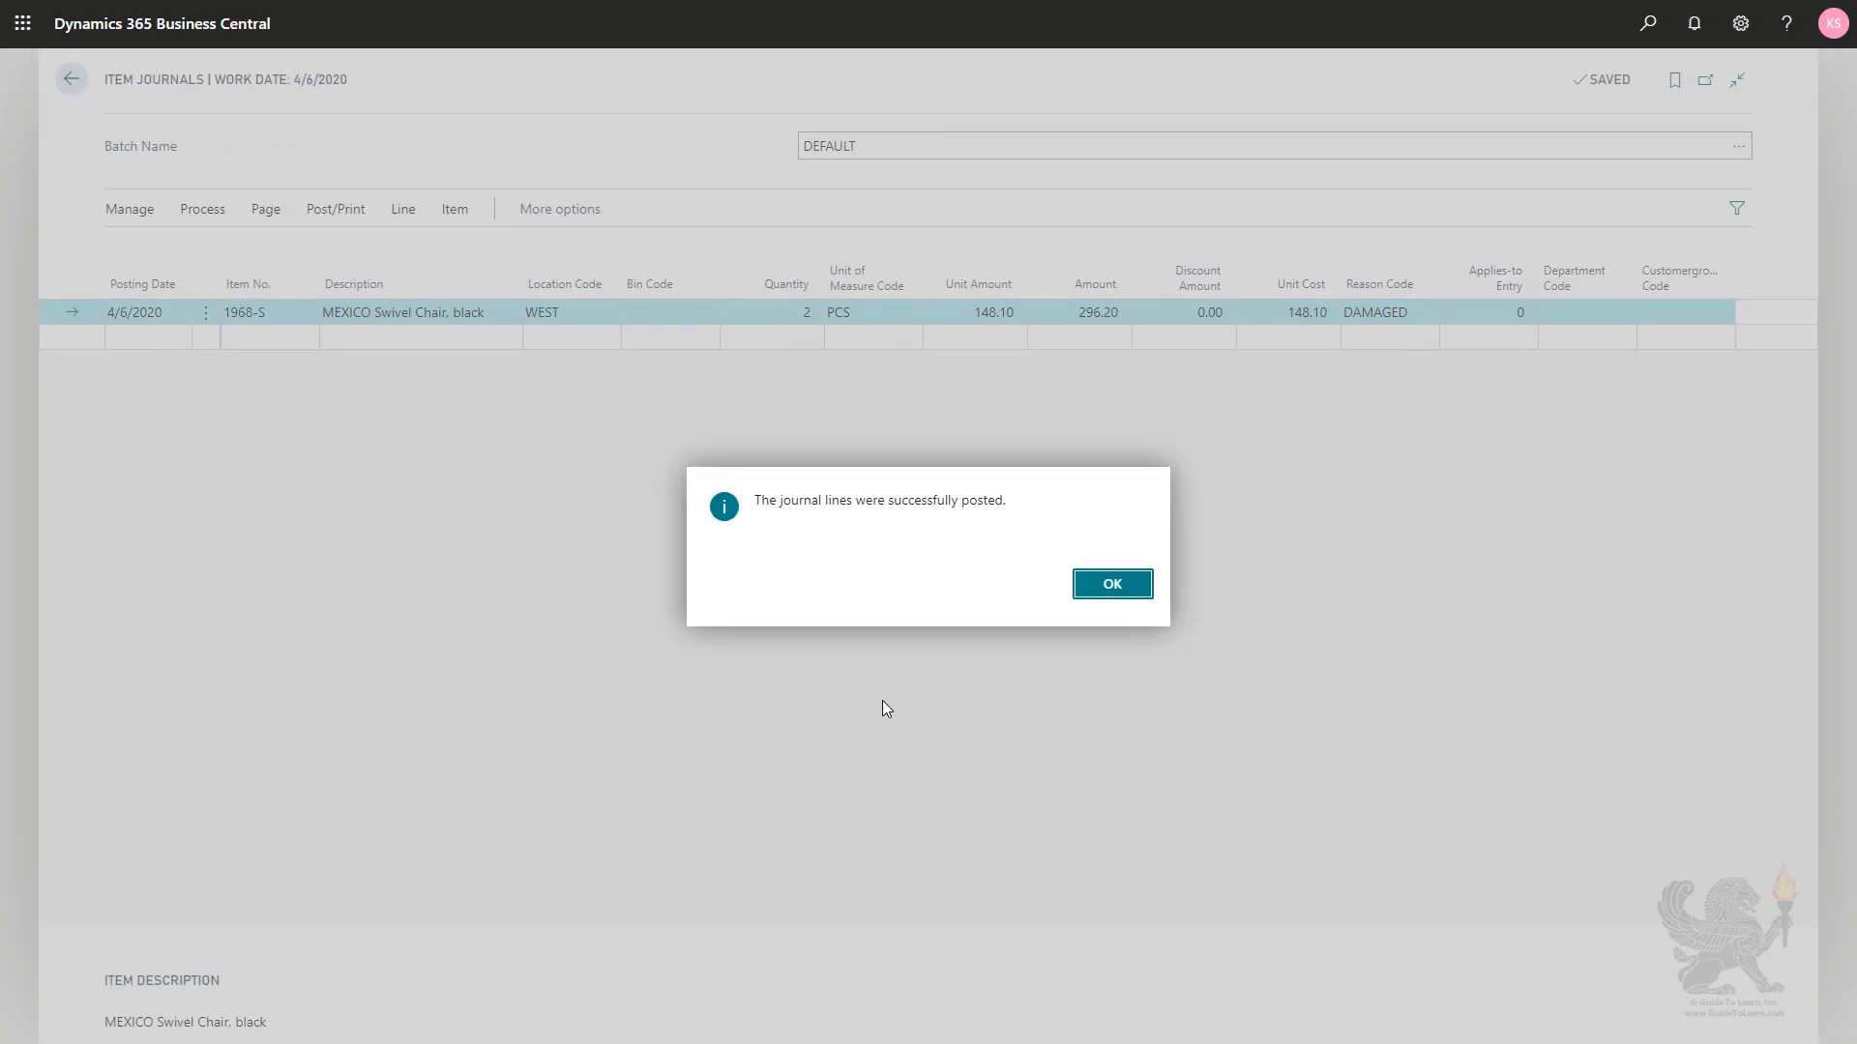
pyautogui.click(1085, 593)
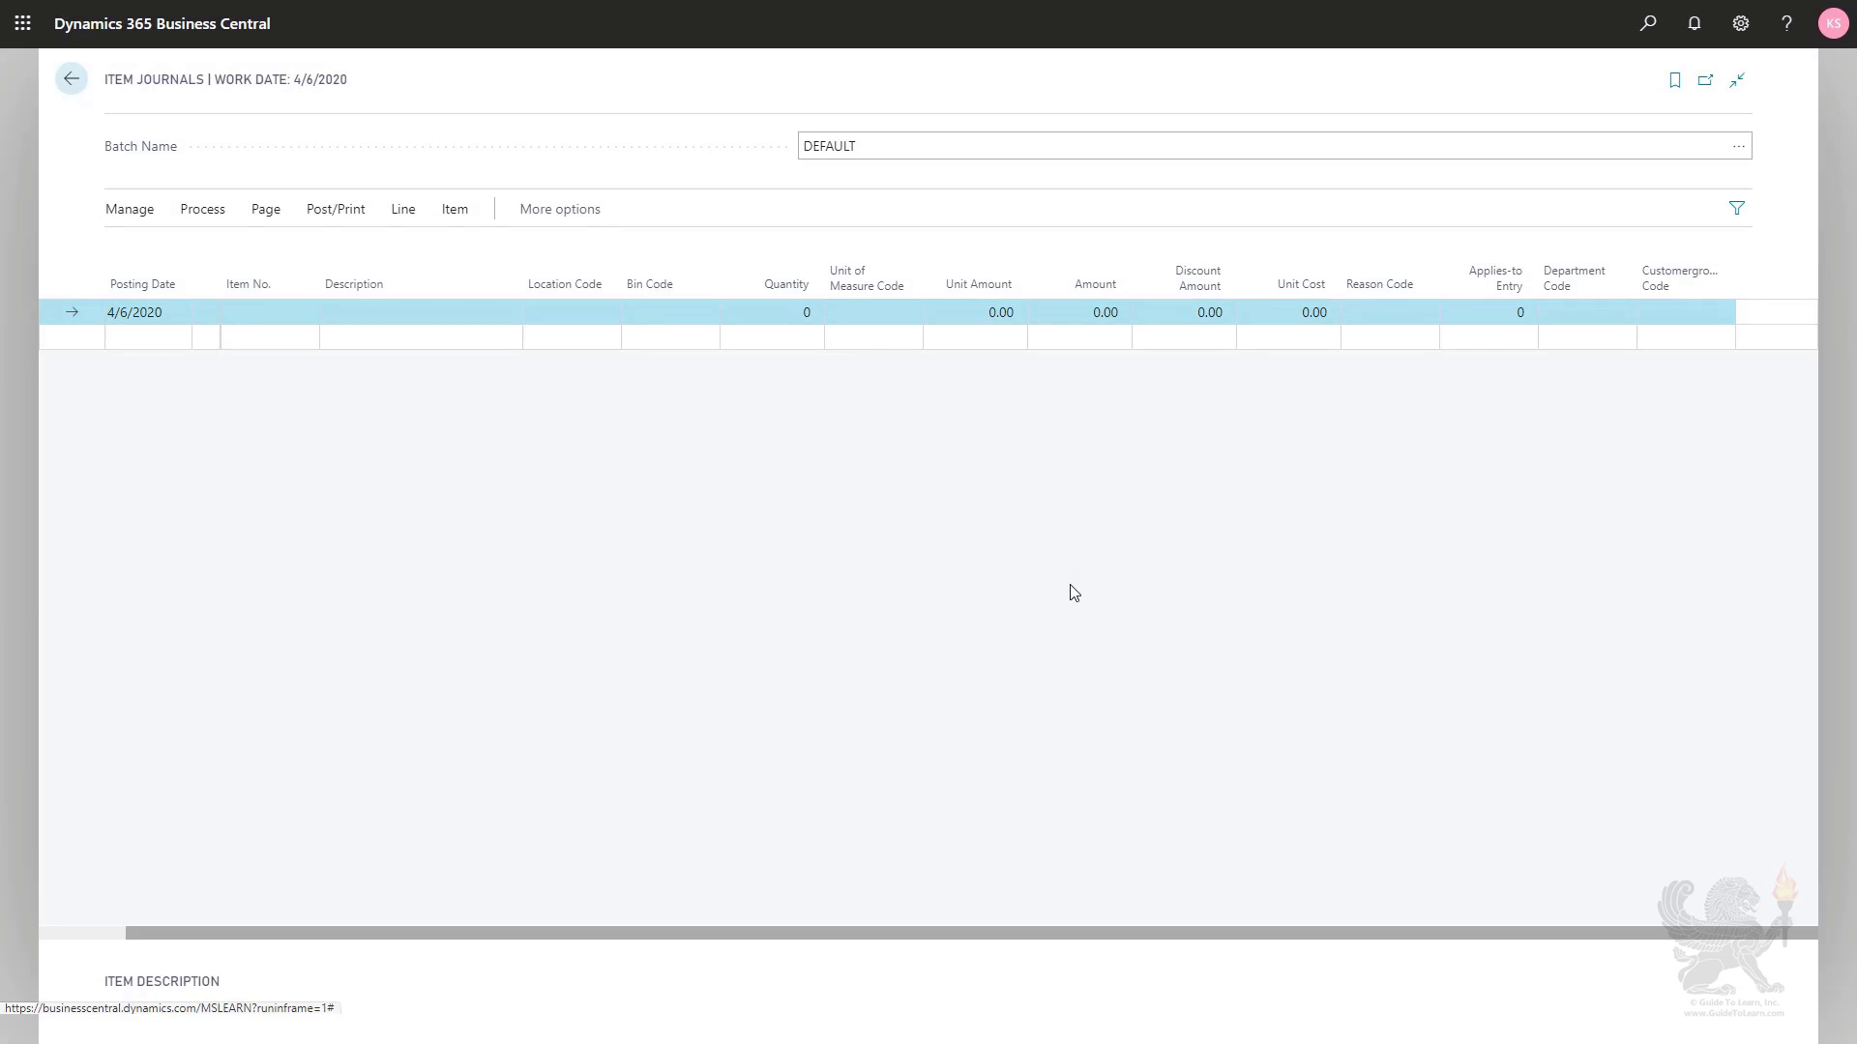
pyautogui.press('Escape')
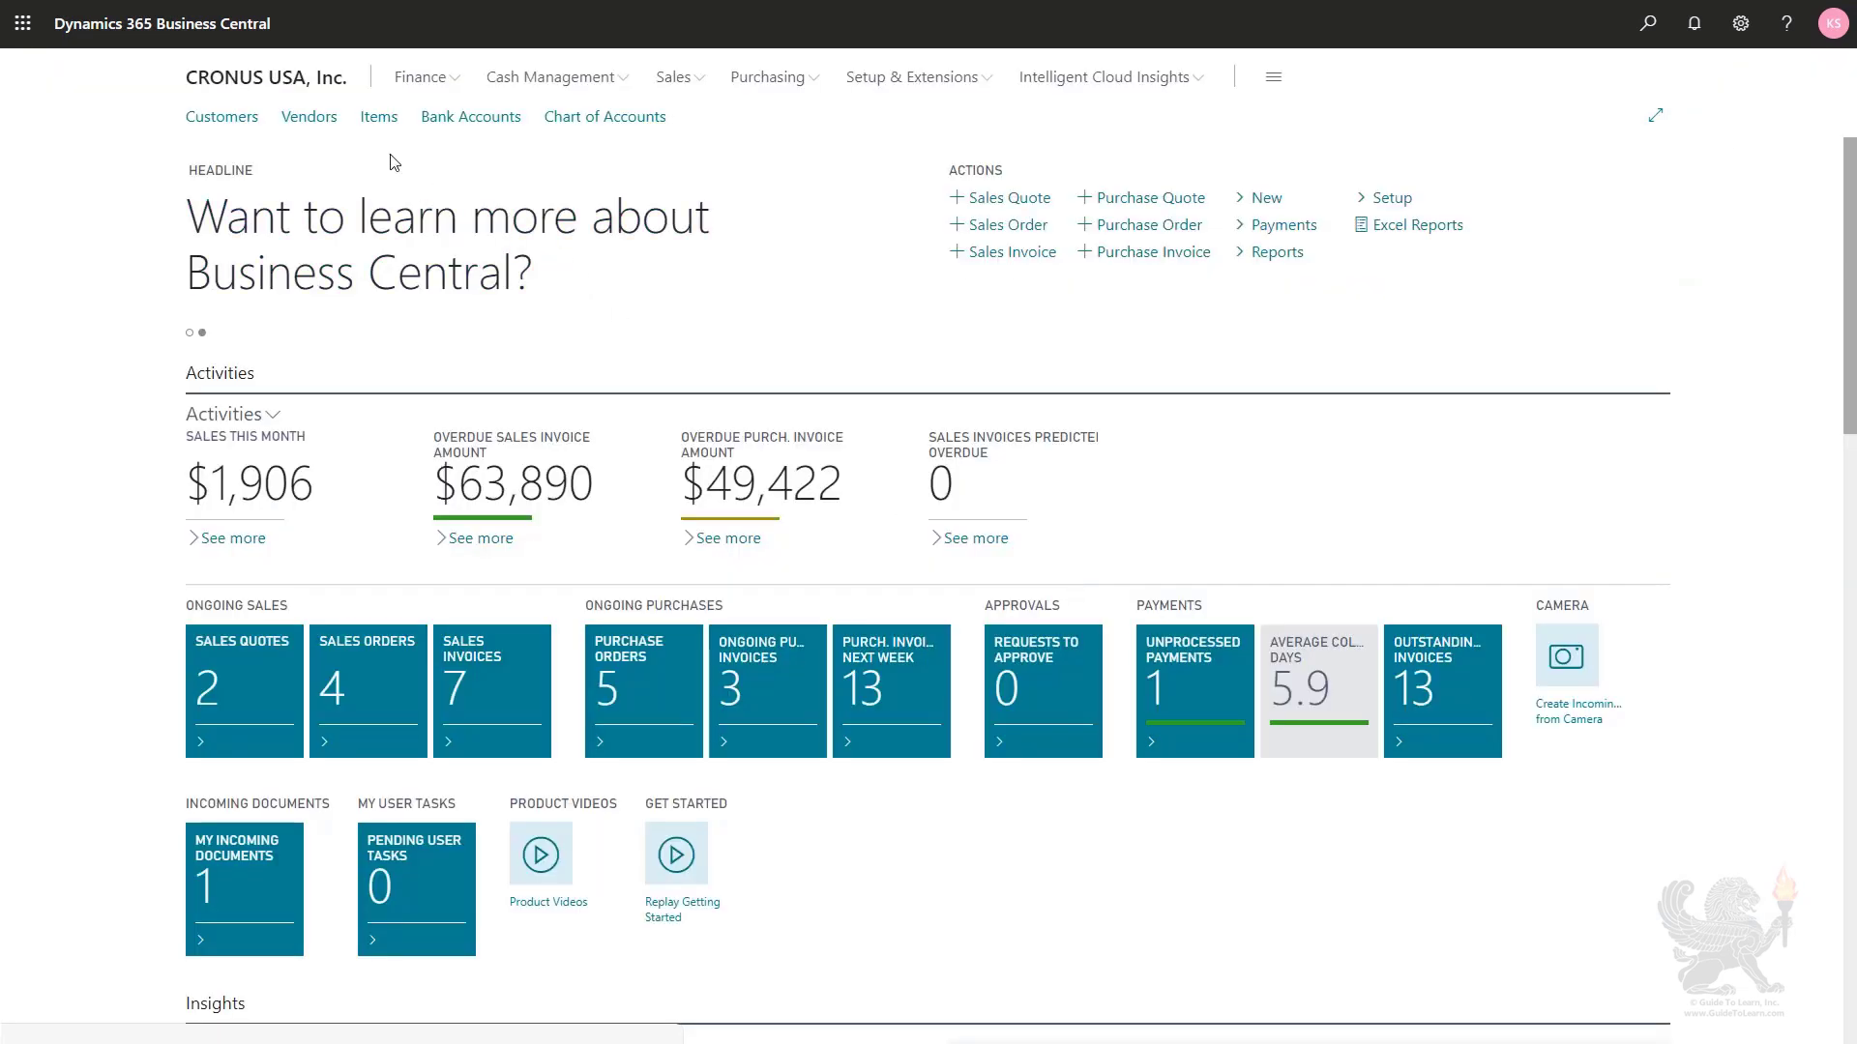
# - Find the Mexico swivel chair in the item list with "mex" and view its item ledger entries without the filter pane
pyautogui.click(367, 130)
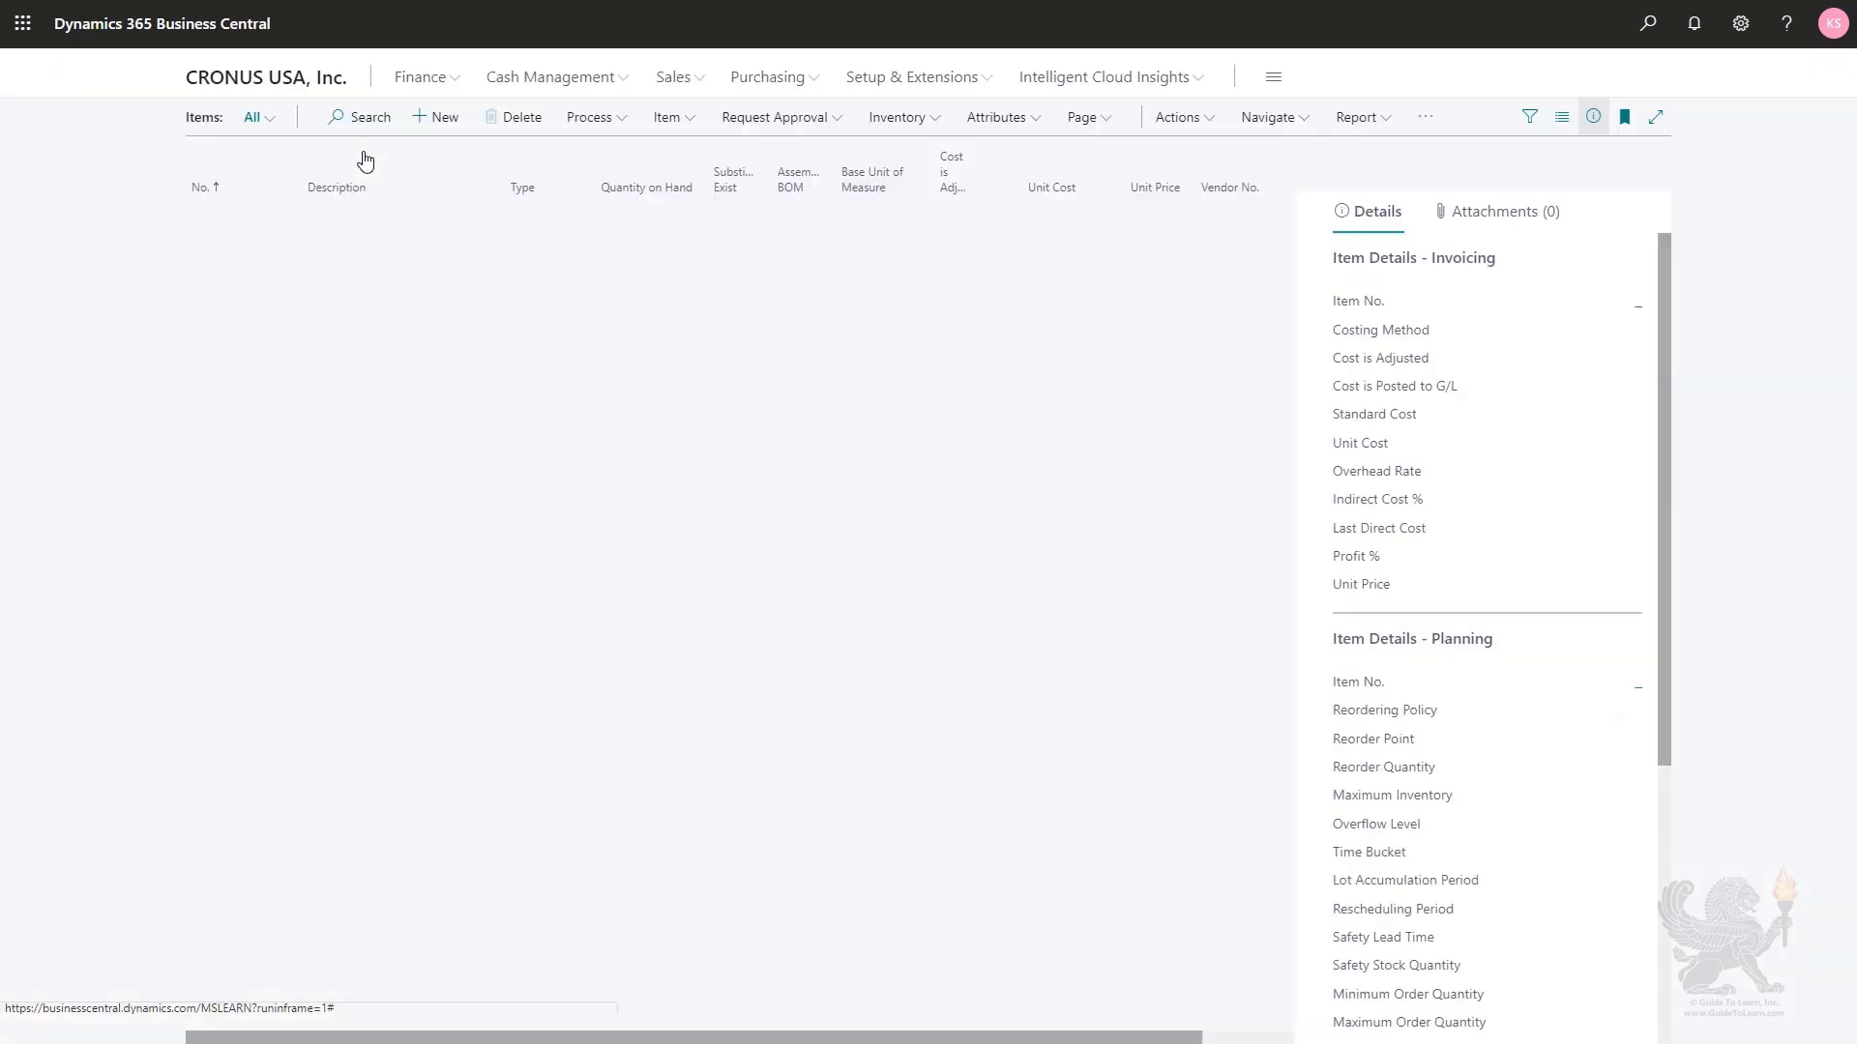
pyautogui.click(334, 117)
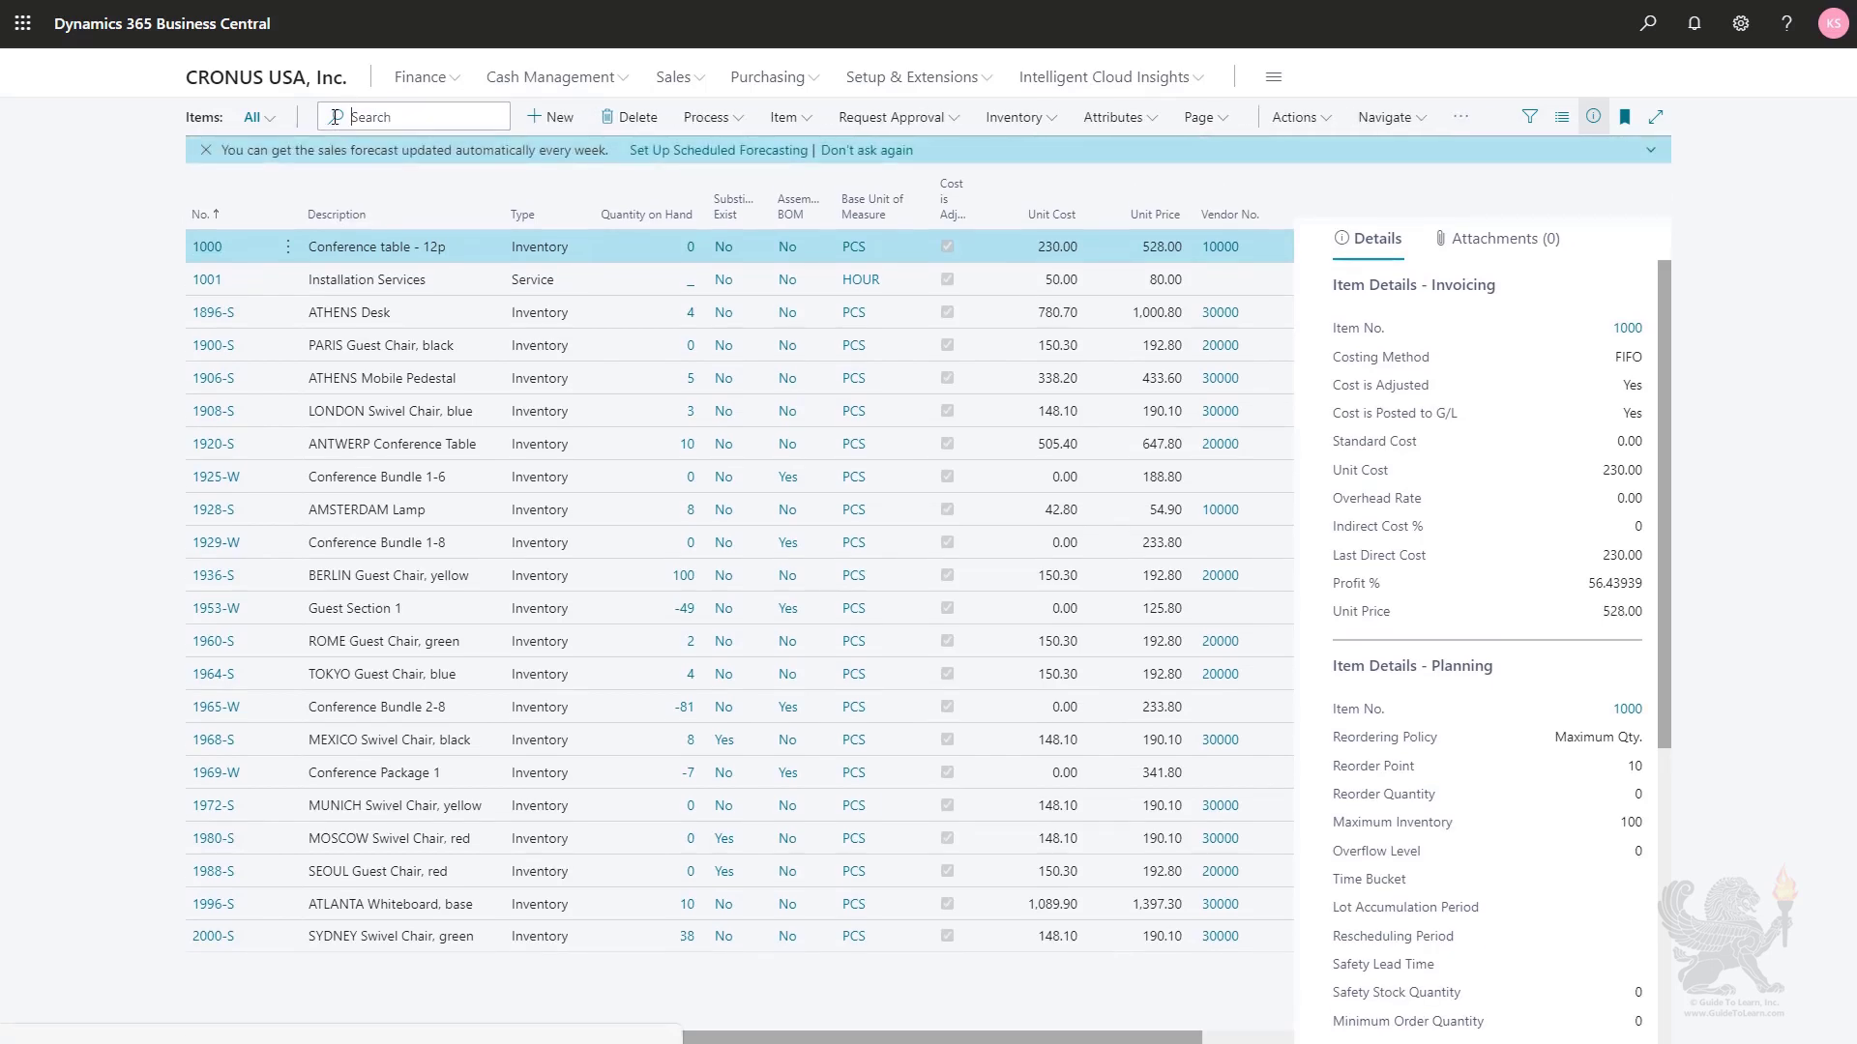
pyautogui.write('mex')
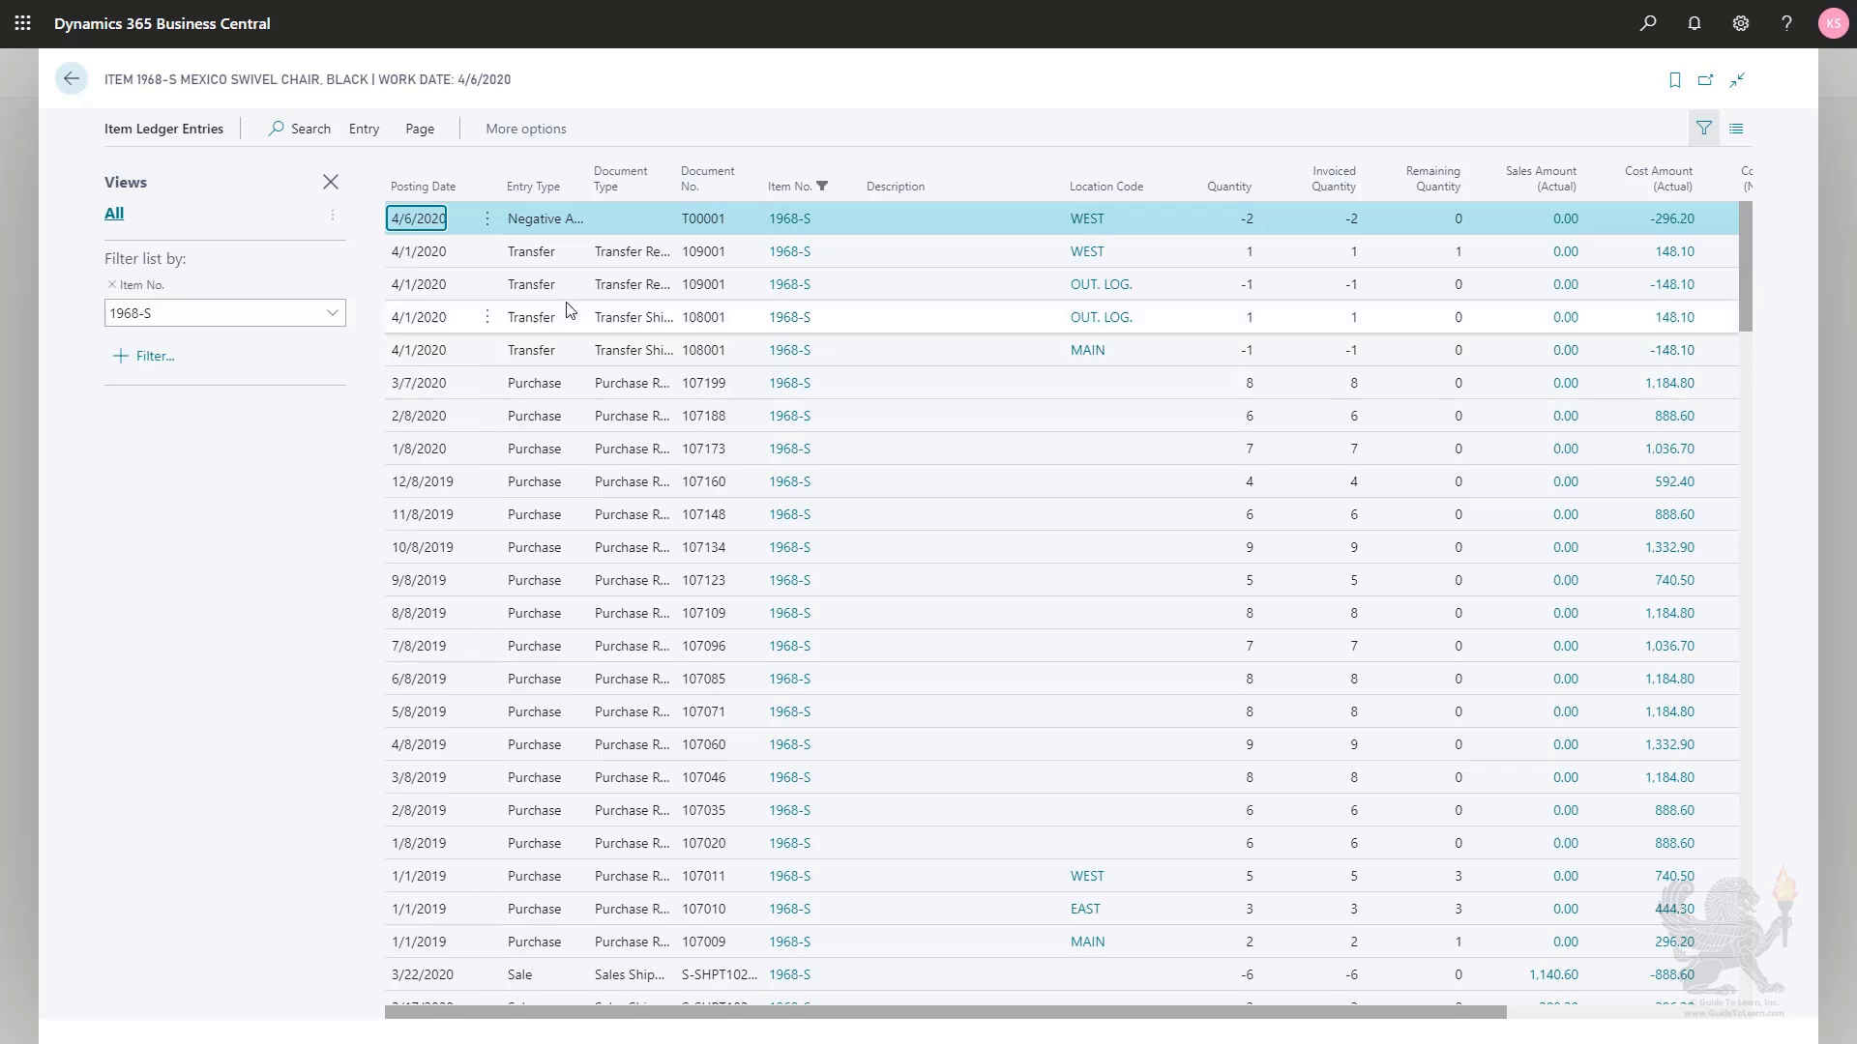
pyautogui.click(330, 182)
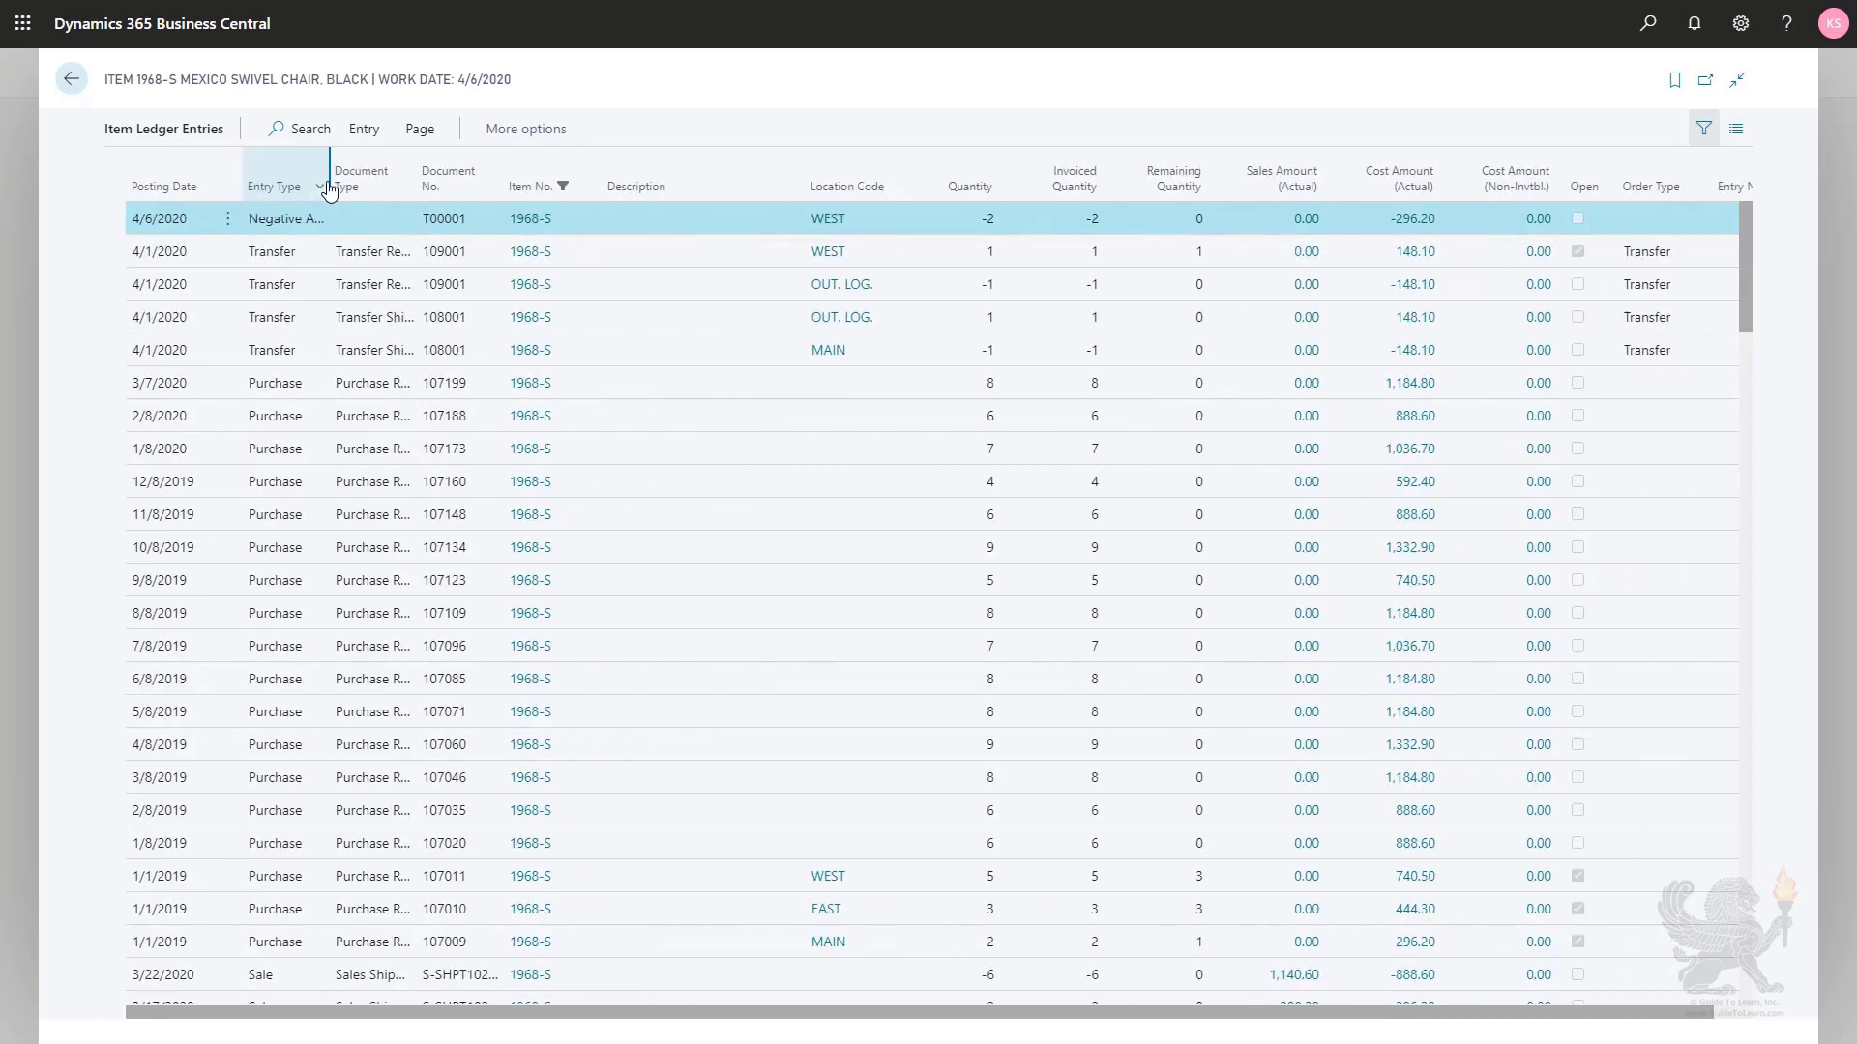